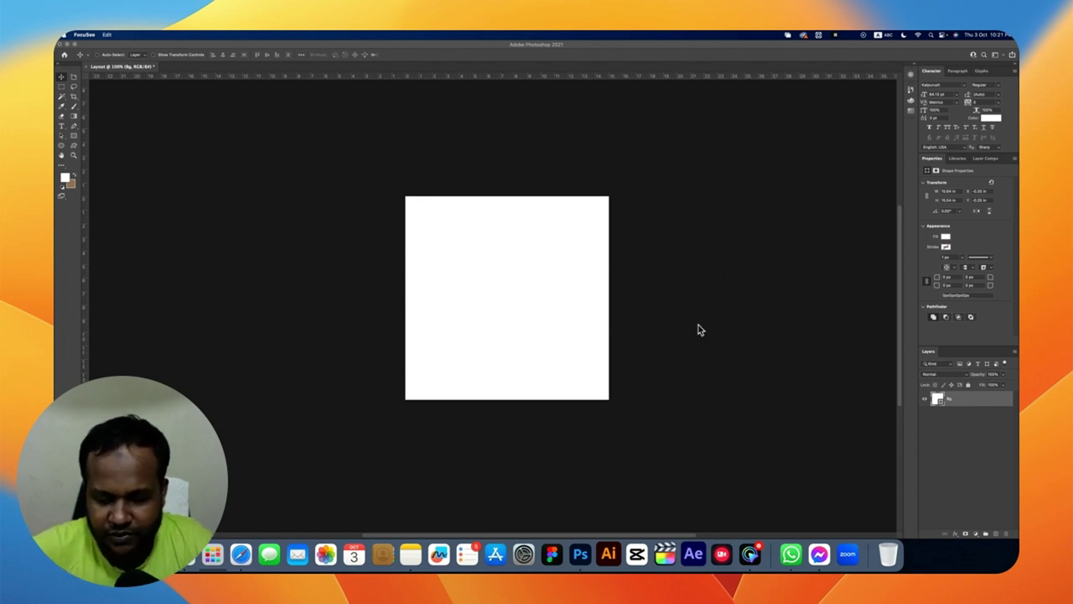
Copy the bearded businessman photo from Freepik and paste it onto the white canvas as Layer 1
{"action": "key", "text": "super+Tab"}
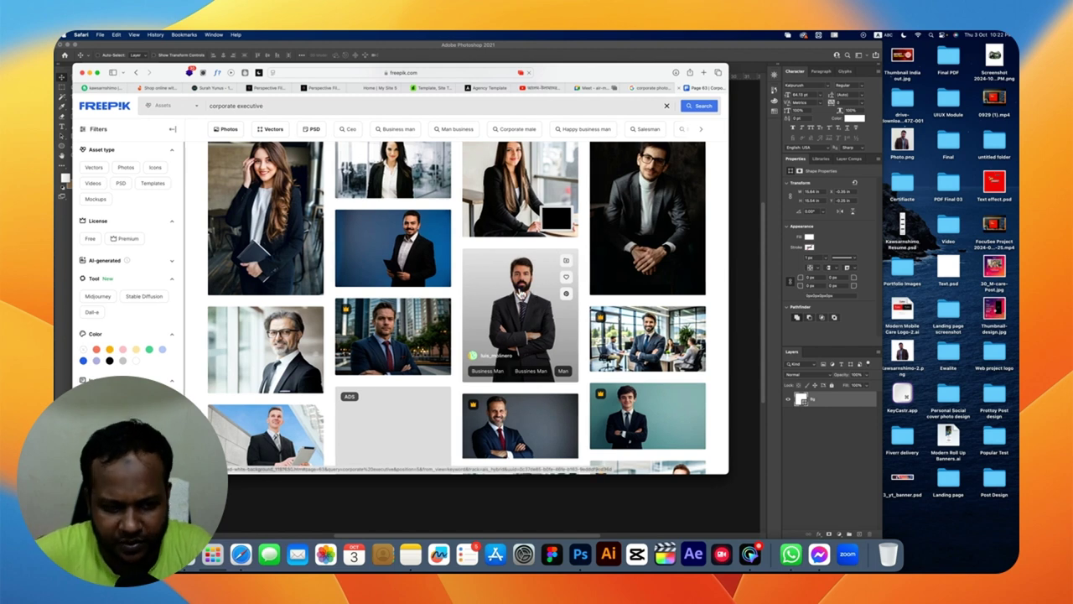
{"action": "left_click", "coordinate": [520, 295]}
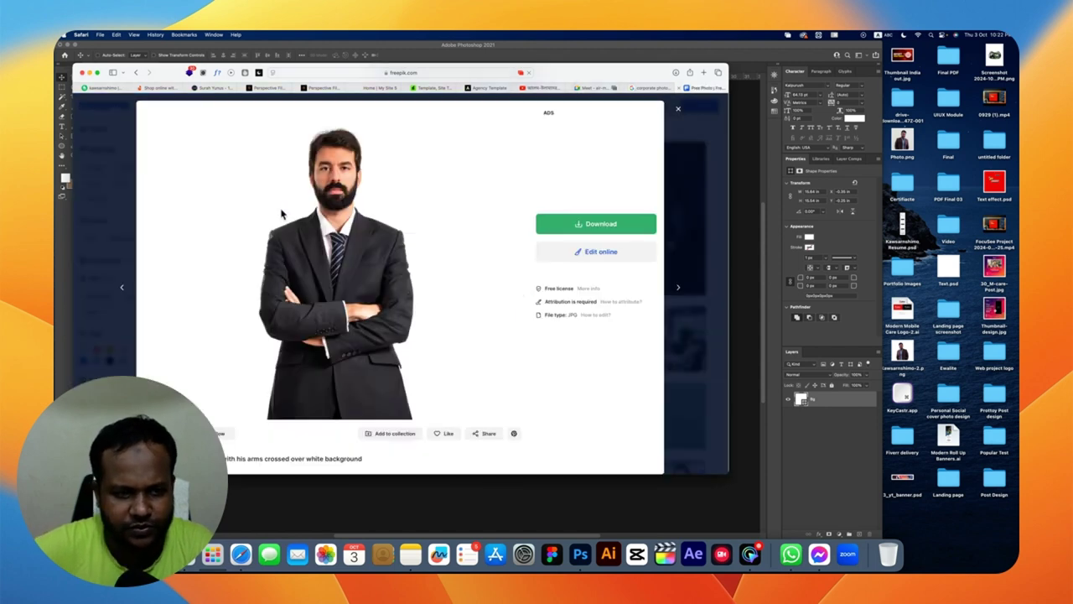
{"action": "key", "text": "super+m"}
{"action": "key", "text": "super+v"}
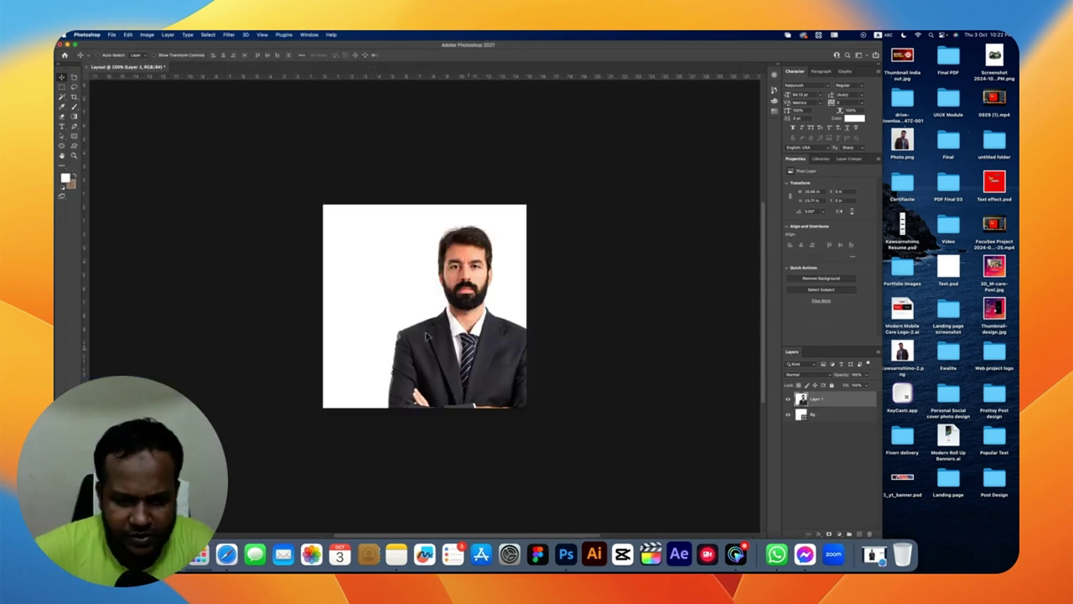
Centre the businessman photo horizontally and scale it down to sit lower on the canvas
{"action": "mouse_move", "coordinate": [429, 344]}
{"action": "left_mouse_down"}
{"action": "mouse_move", "coordinate": [490, 326]}
{"action": "mouse_move", "coordinate": [438, 317]}
{"action": "left_mouse_up"}
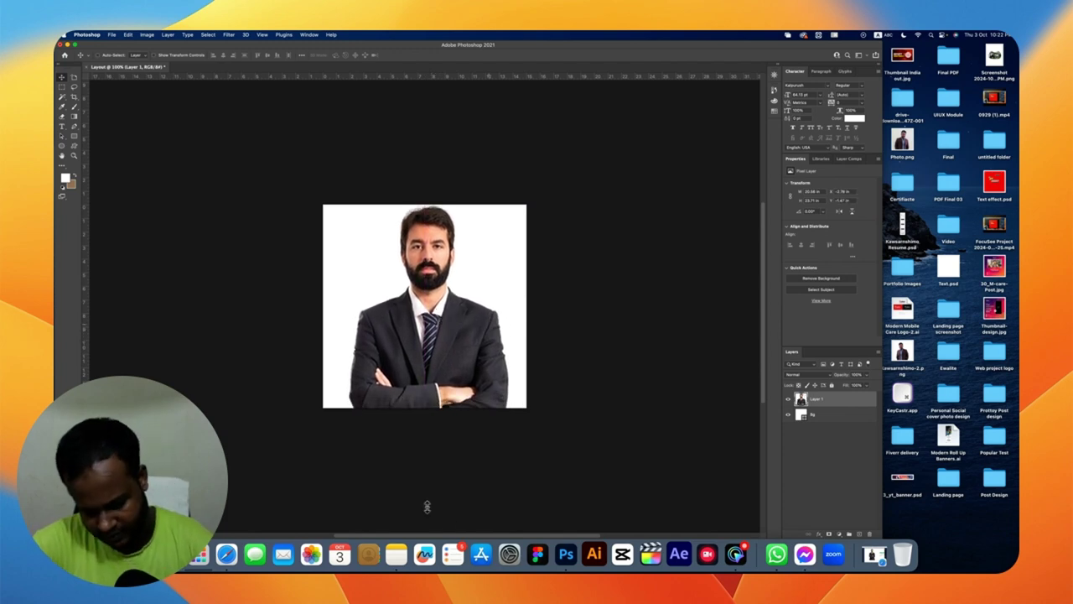
{"action": "key", "text": "super+t"}
{"action": "left_click_drag", "start_coordinate": [425, 506], "coordinate": [432, 390]}
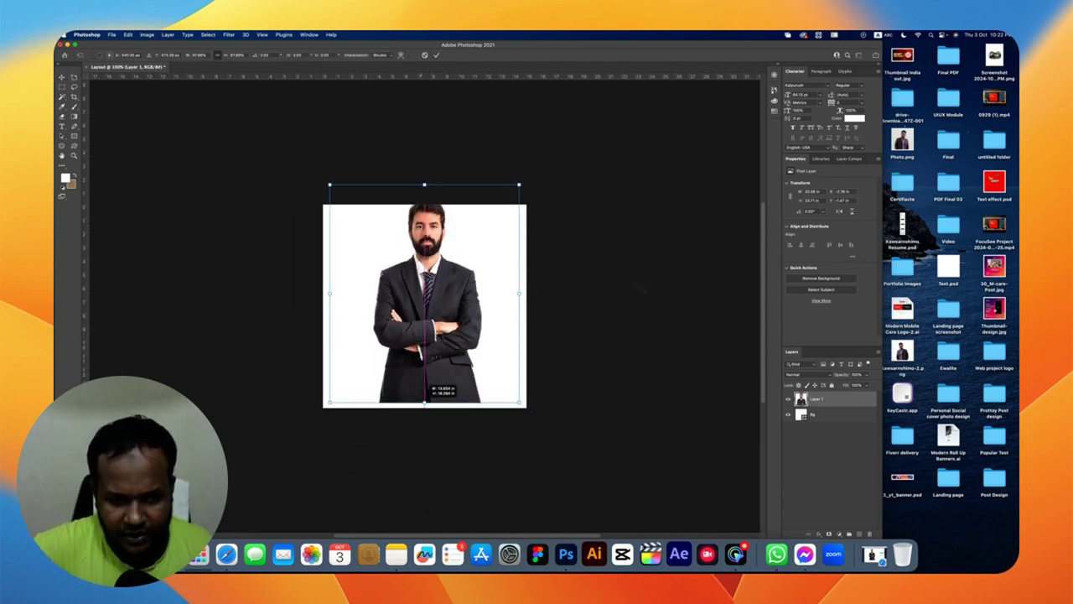
{"action": "key", "text": "Return"}
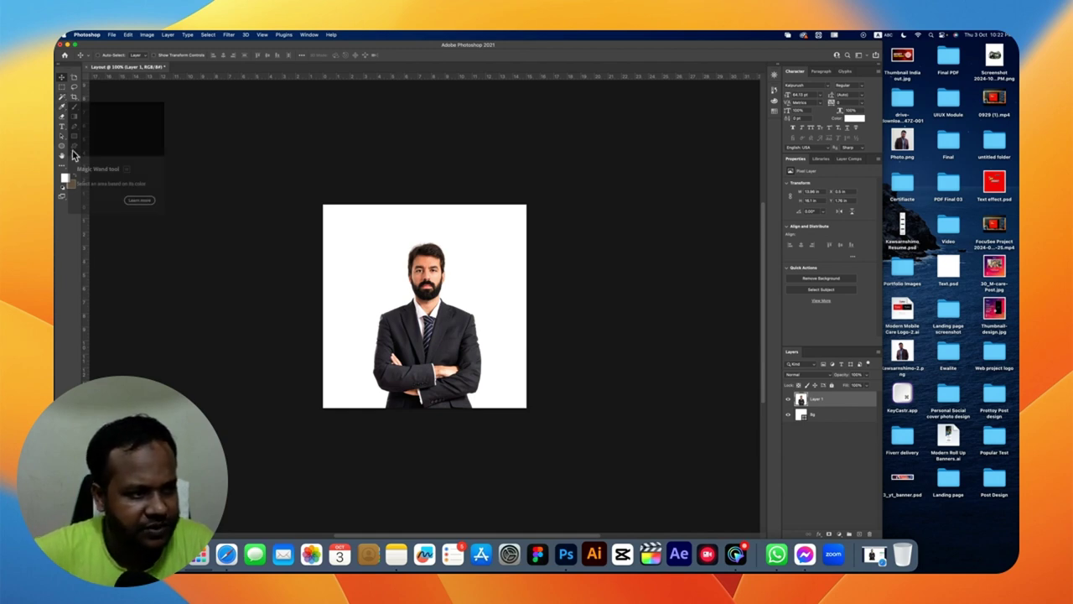
Add the text 'USA' above the left side of the canvas
{"action": "left_click", "coordinate": [61, 126]}
{"action": "left_click", "coordinate": [384, 233]}
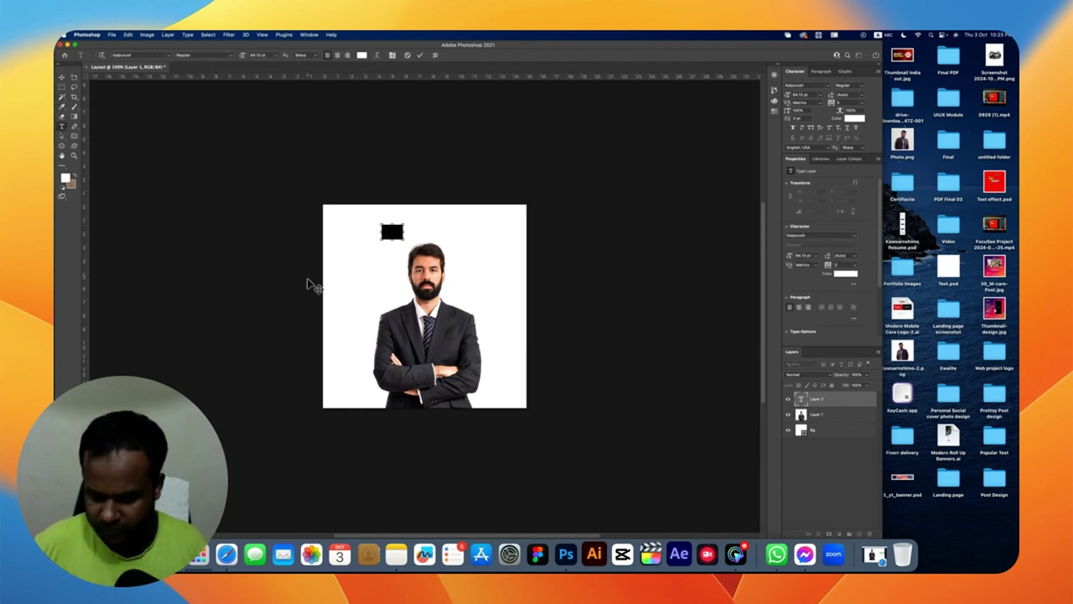
{"action": "type", "text": "USA"}
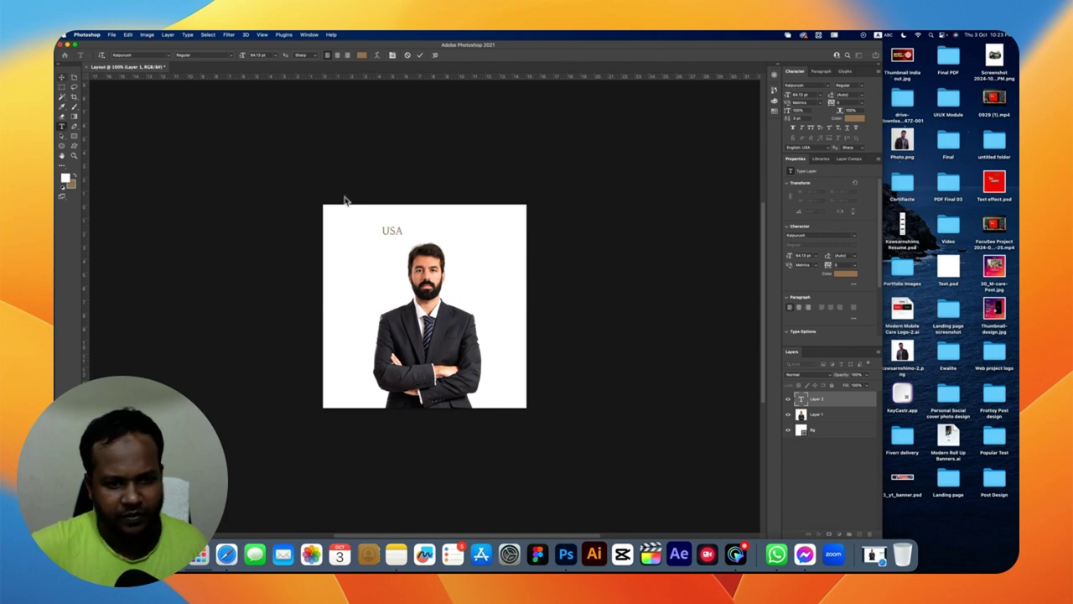
{"action": "key", "text": "Escape"}
Move the USA text left, enlarge it, and draw a circle at the top-right
{"action": "key", "text": "v"}
{"action": "left_click_drag", "start_coordinate": [391, 234], "coordinate": [370, 234]}
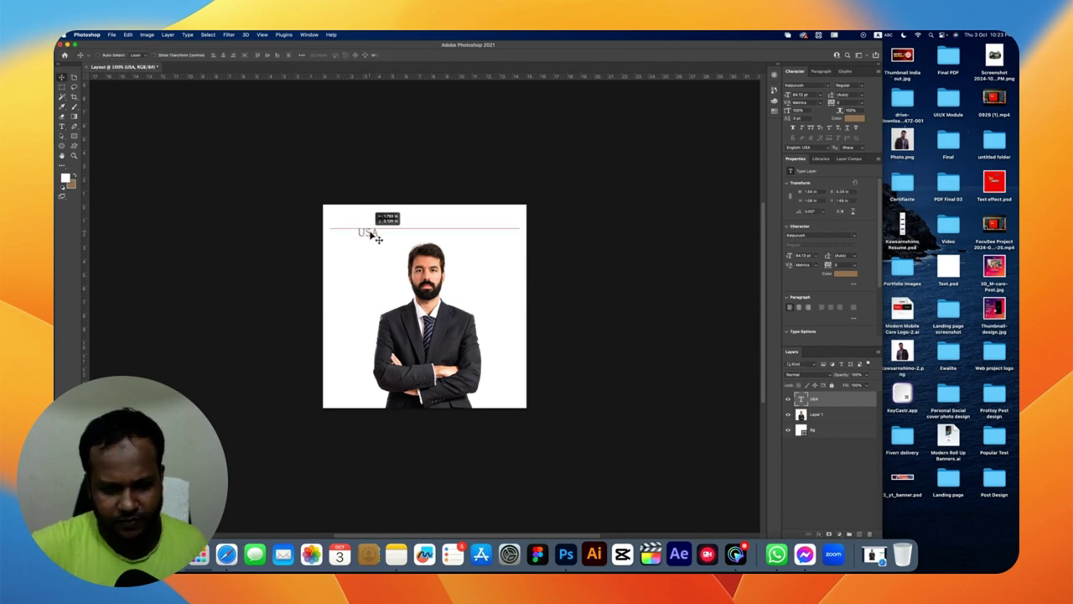
{"action": "key", "text": "ctrl+t"}
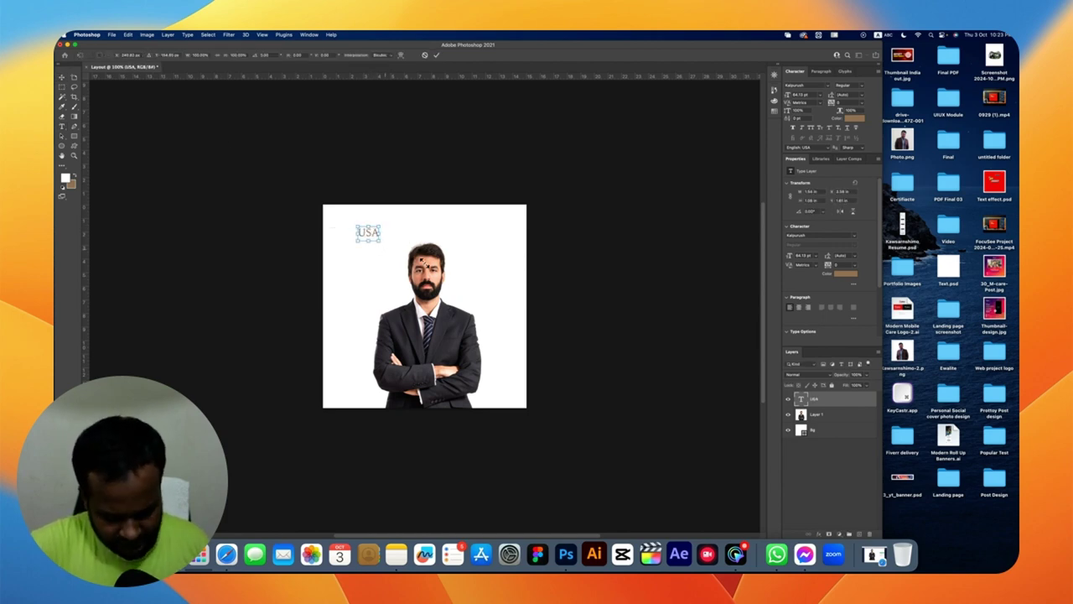
{"action": "mouse_move", "coordinate": [380, 241]}
{"action": "left_mouse_down"}
{"action": "mouse_move", "coordinate": [408, 262]}
{"action": "mouse_move", "coordinate": [377, 281]}
{"action": "left_mouse_up"}
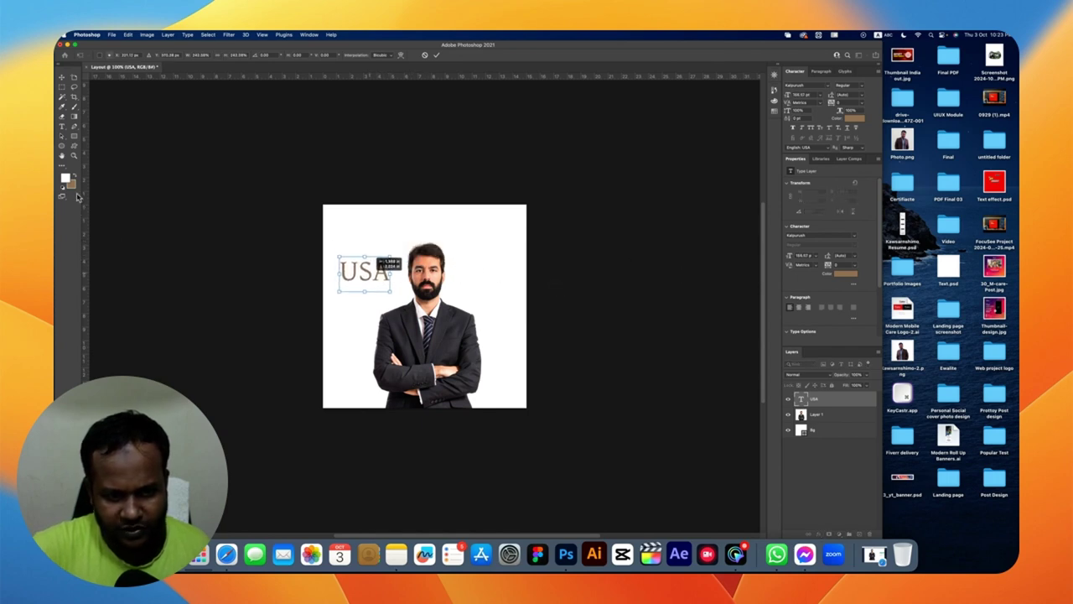
{"action": "key", "text": "Return"}
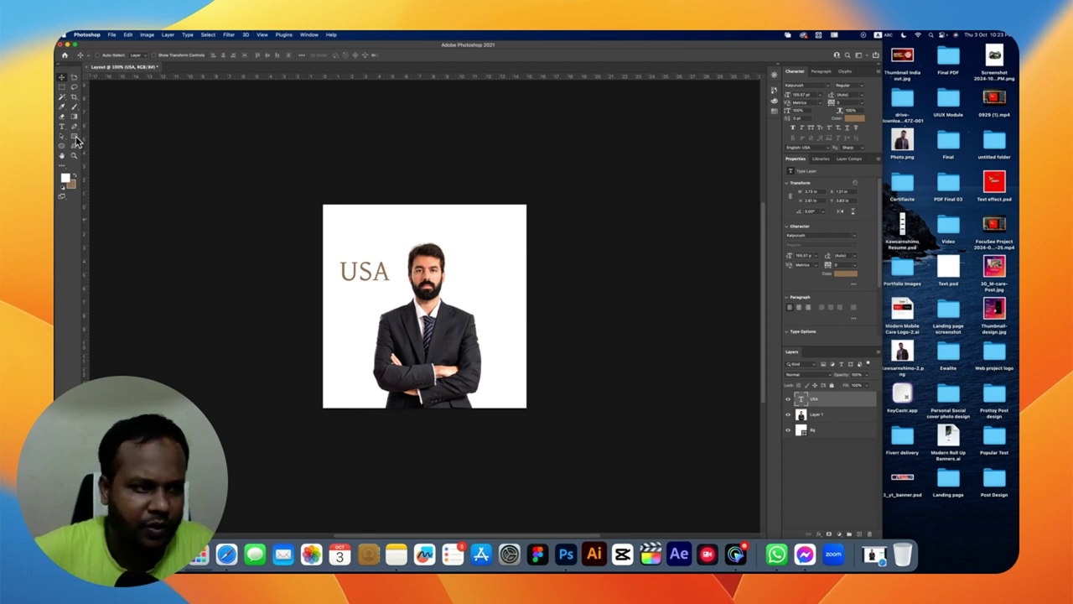
{"action": "left_click_drag", "start_coordinate": [457, 206], "coordinate": [479, 220]}
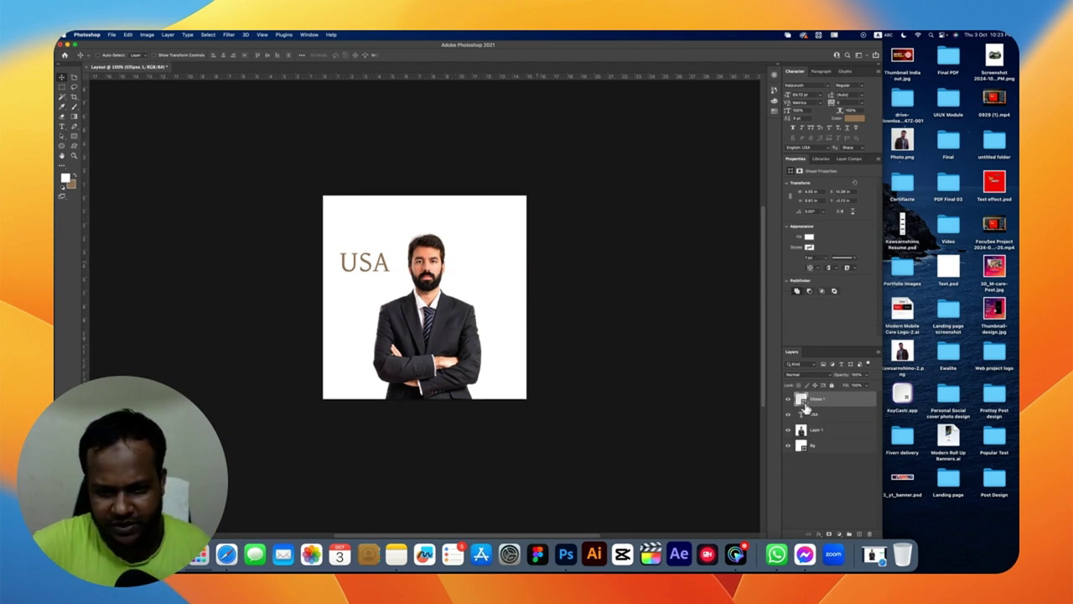
Fill the circle with salmon-pink #f08080 and position it in the top-right corner
{"action": "left_click", "coordinate": [828, 266]}
{"action": "type", "text": "f08080"}
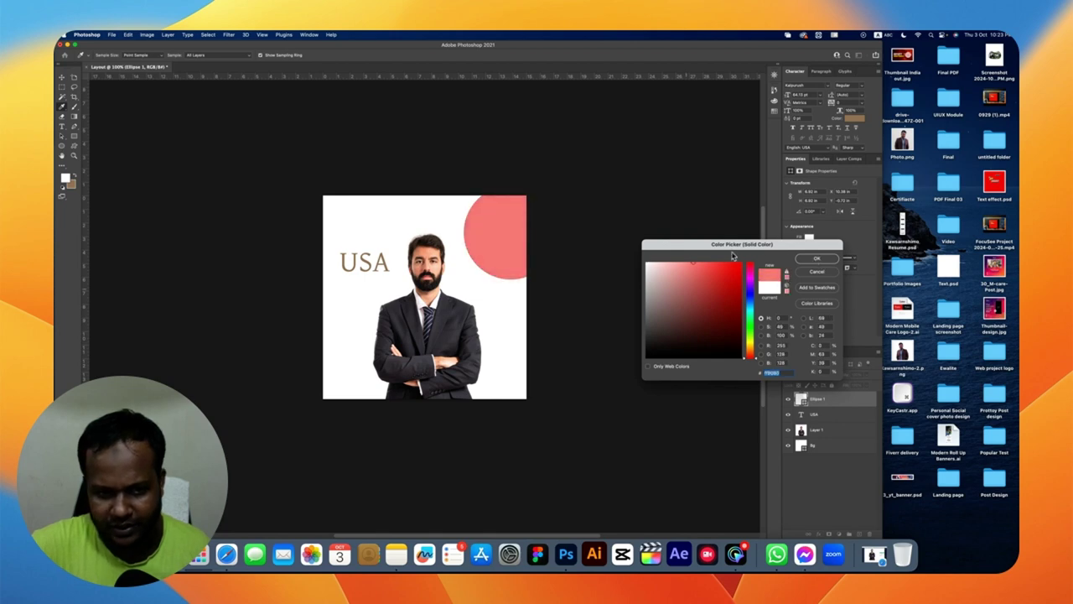
{"action": "key", "text": "Return"}
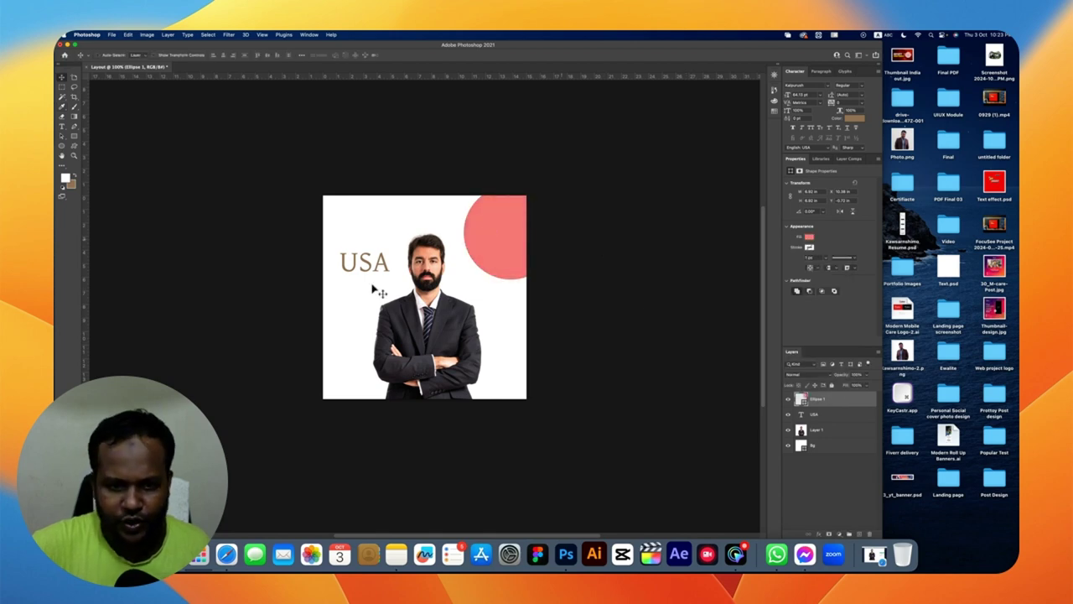
{"action": "left_click_drag", "start_coordinate": [496, 243], "coordinate": [485, 243]}
{"action": "scroll", "coordinate": [358, 264], "scroll_direction": "down", "scroll_amount": 2}
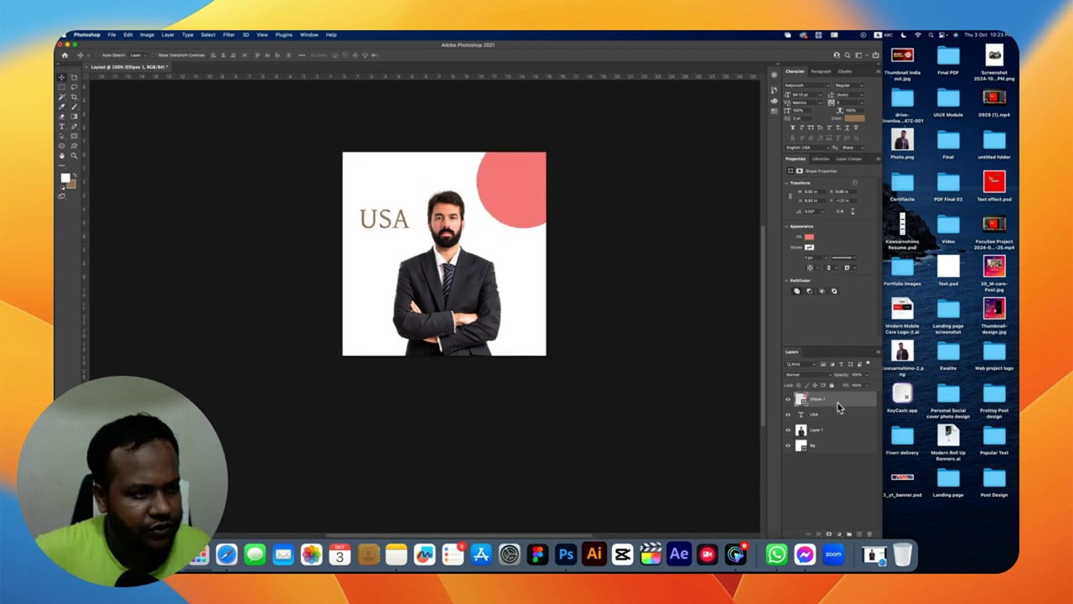
Make the USA text white so it reads on the pink circle
{"action": "key", "text": "Escape"}
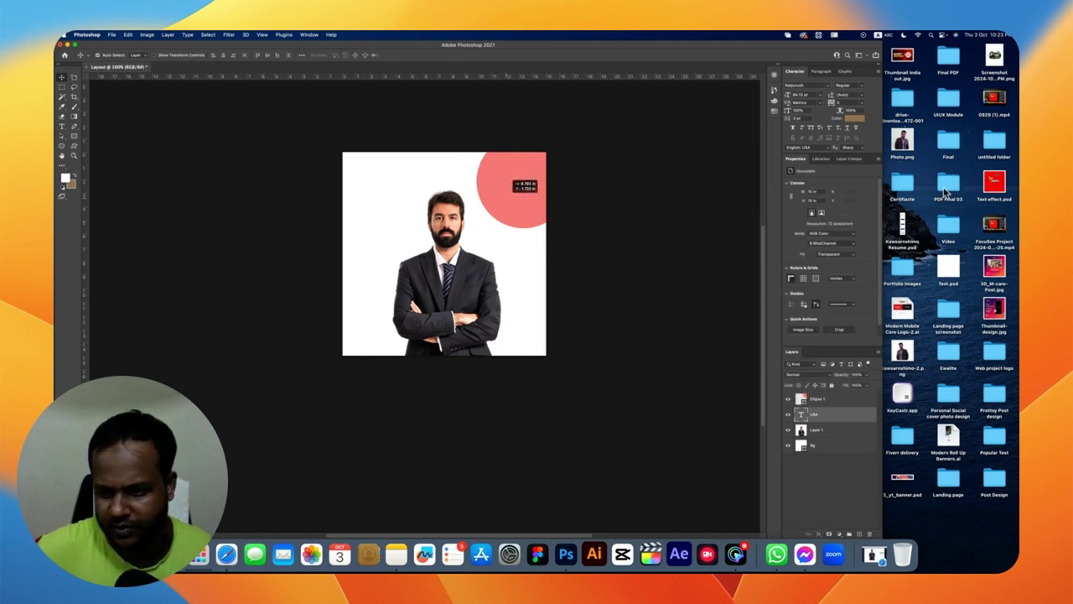
{"action": "key", "text": "Return"}
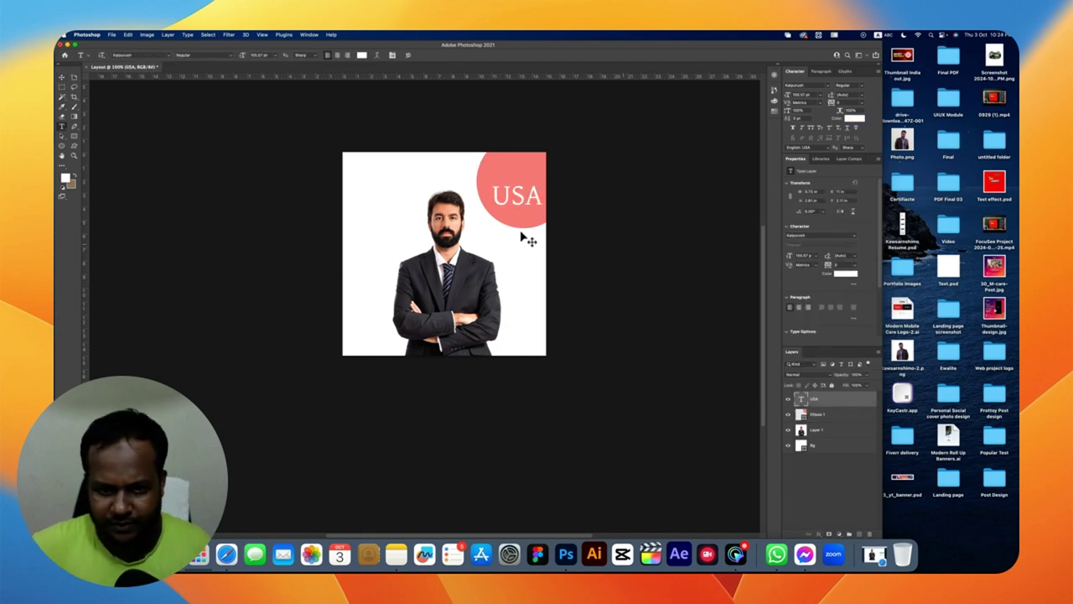
{"action": "key", "text": "v"}
{"action": "left_click", "coordinate": [689, 209]}
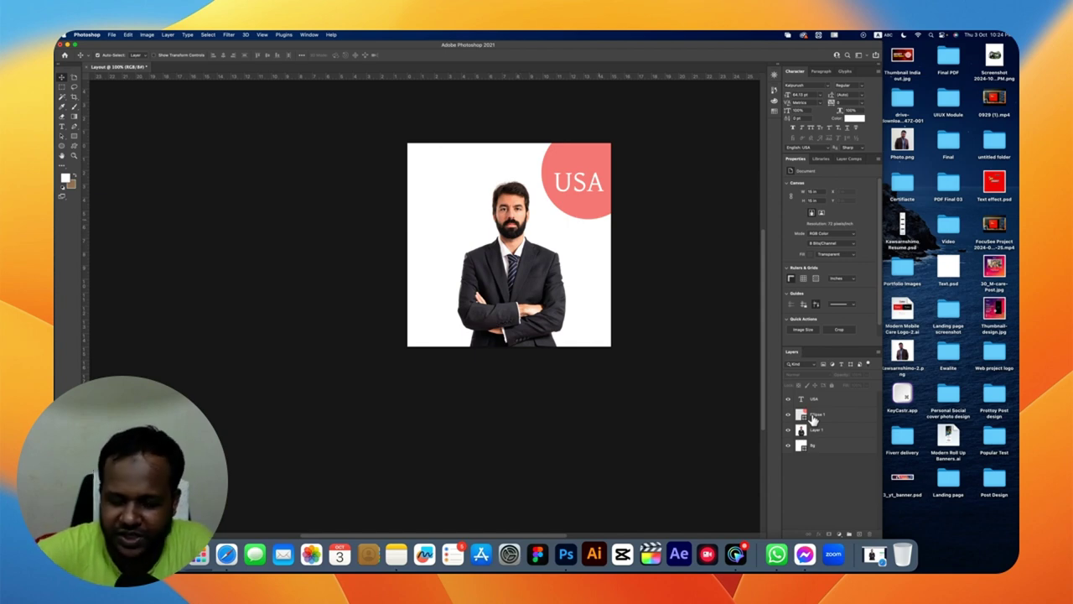
Cycle the layer selection between the USA text and businessman photo, ending on USA
{"action": "scroll", "coordinate": [802, 419], "scroll_direction": "right", "scroll_amount": 2}
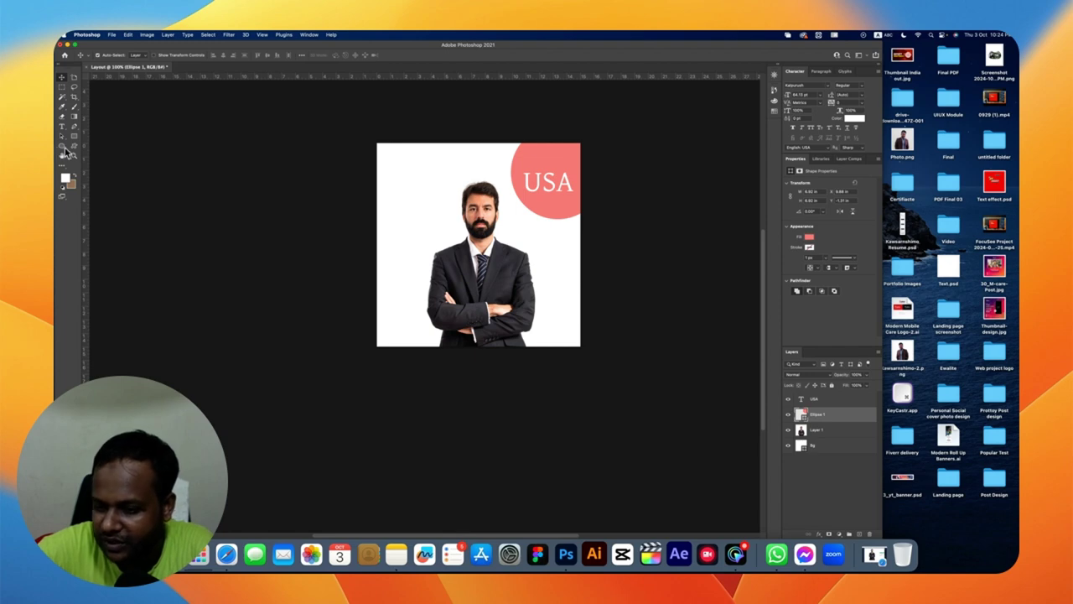
{"action": "key", "text": "alt+bracketright"}
{"action": "key", "text": "alt+bracketleft"}
{"action": "key", "text": "alt+bracketleft"}
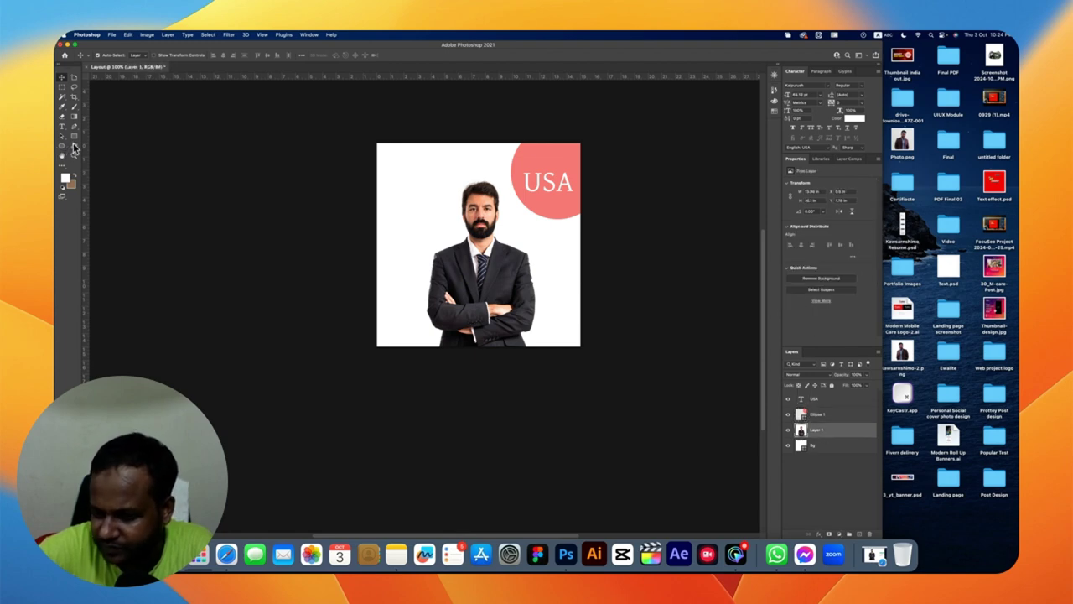
{"action": "key", "text": "alt+bracketright"}
{"action": "key", "text": "alt+bracketright"}
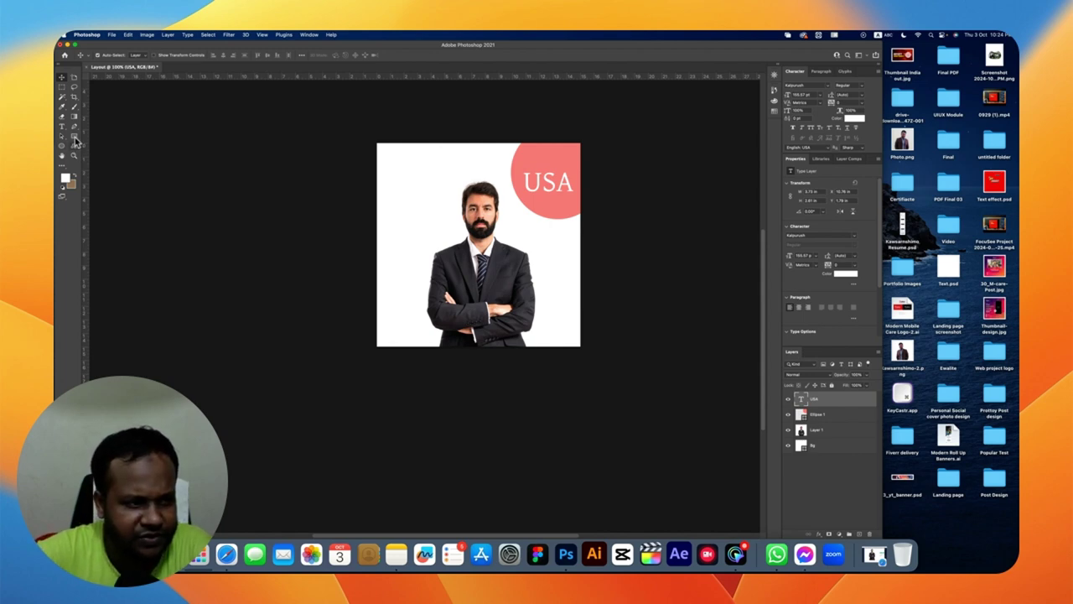
Draw a Rectangle 1 shape on the left side of the canvas
{"action": "left_click", "coordinate": [74, 139]}
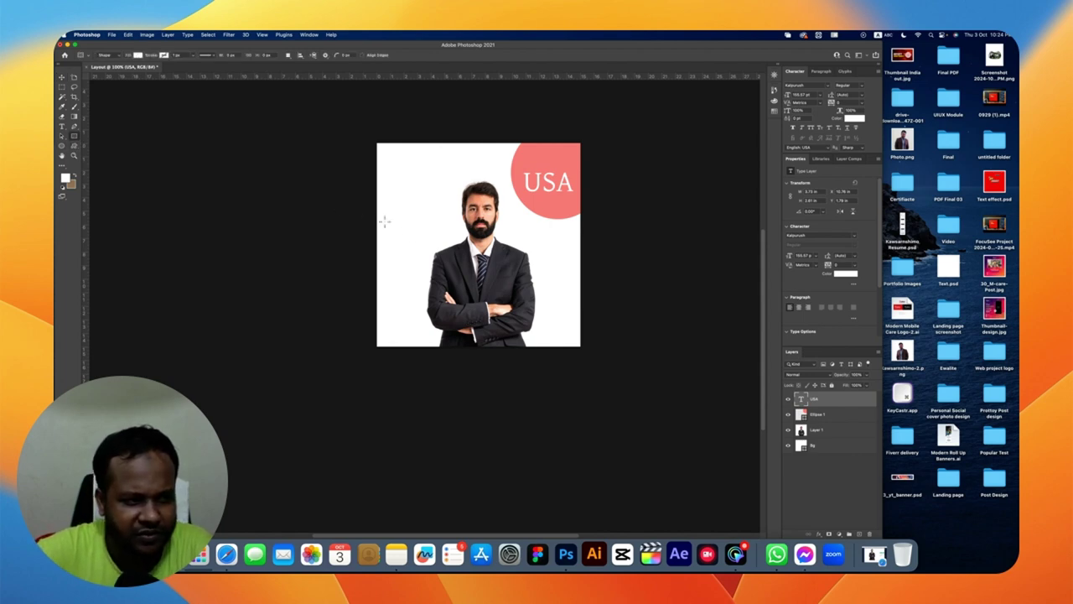
{"action": "left_click_drag", "start_coordinate": [362, 204], "coordinate": [417, 234]}
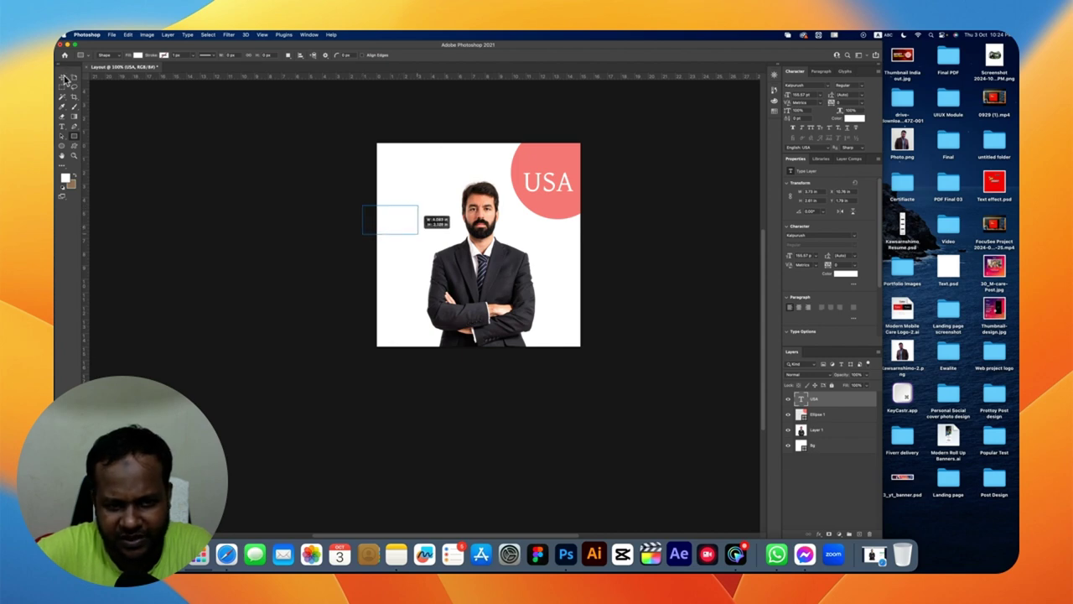
{"action": "left_click", "coordinate": [62, 78]}
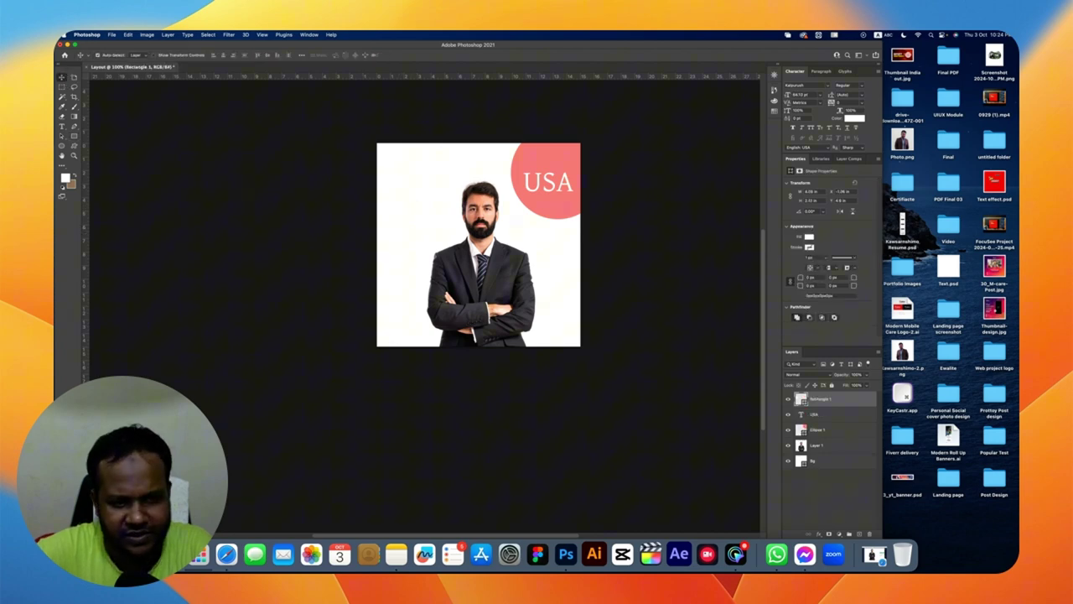
Rasterize the rectangle layer and move the red rectangle flush into the top-left corner
{"action": "right_click", "coordinate": [817, 399]}
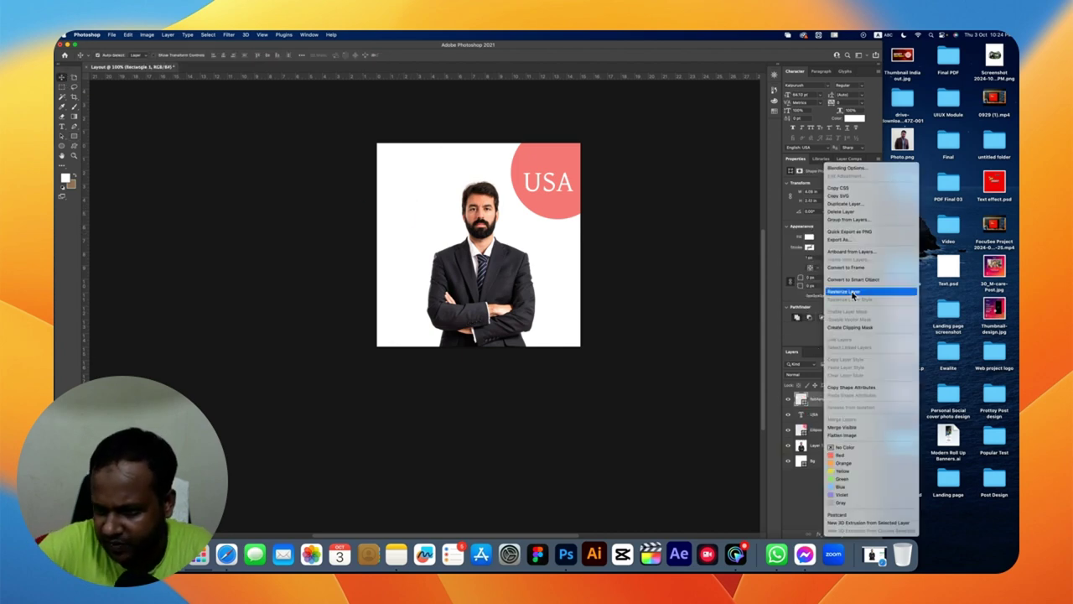
{"action": "left_click", "coordinate": [852, 291]}
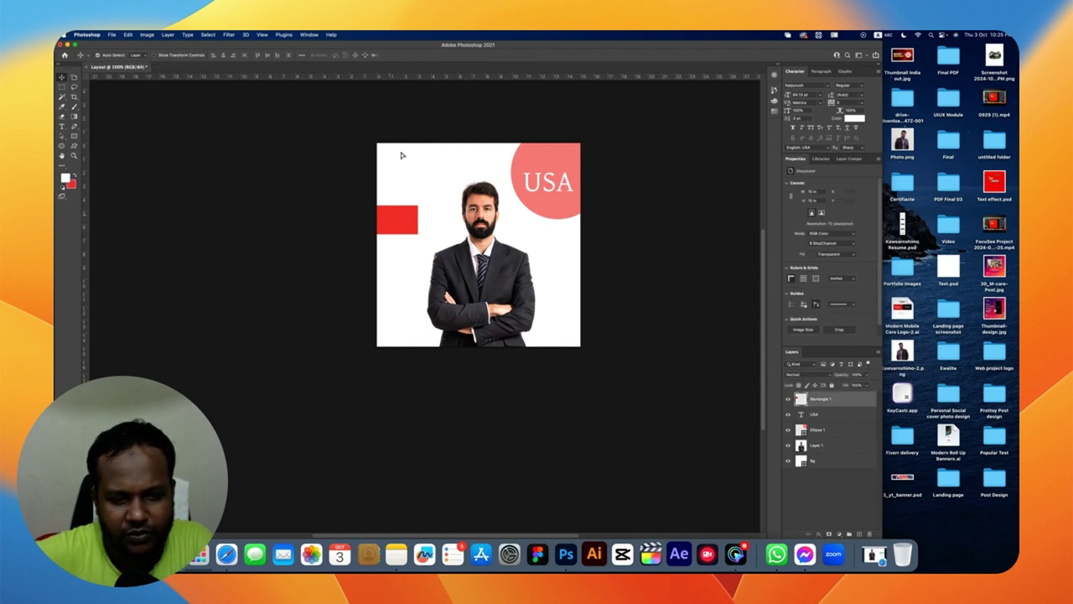
{"action": "left_click_drag", "start_coordinate": [400, 154], "coordinate": [403, 88]}
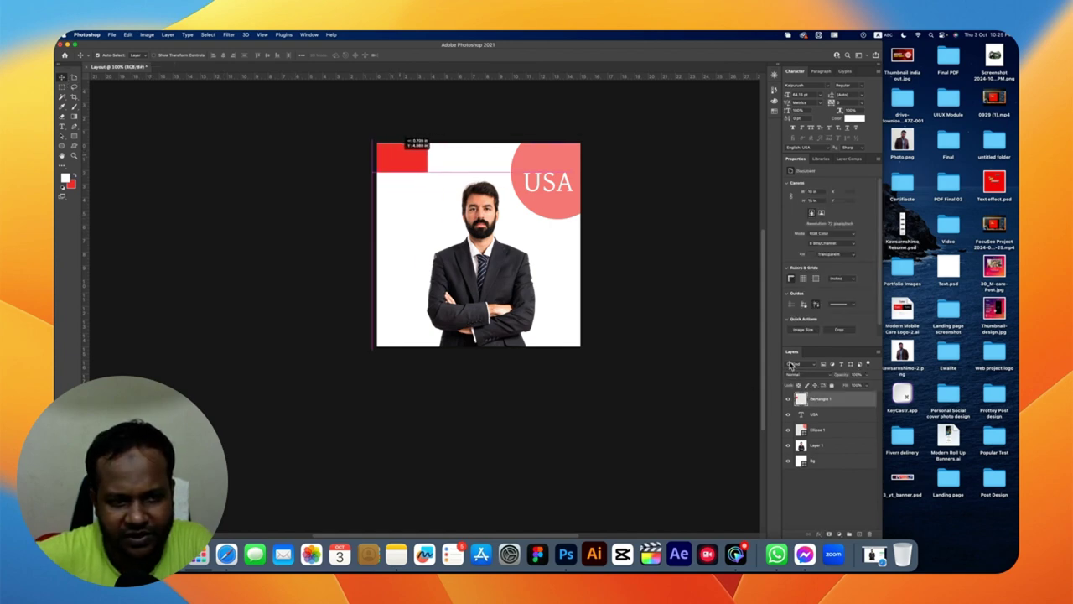
{"action": "left_click_drag", "start_coordinate": [404, 155], "coordinate": [411, 155]}
{"action": "key", "text": "Left"}
{"action": "key", "text": "Left"}
{"action": "key", "text": "Left"}
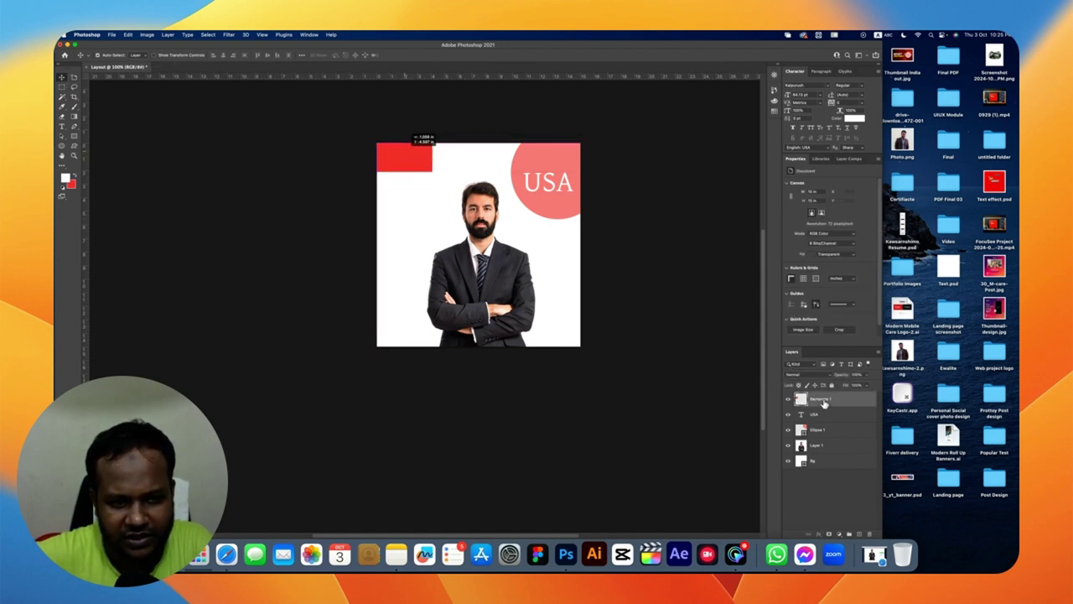
{"action": "left_click", "coordinate": [822, 402]}
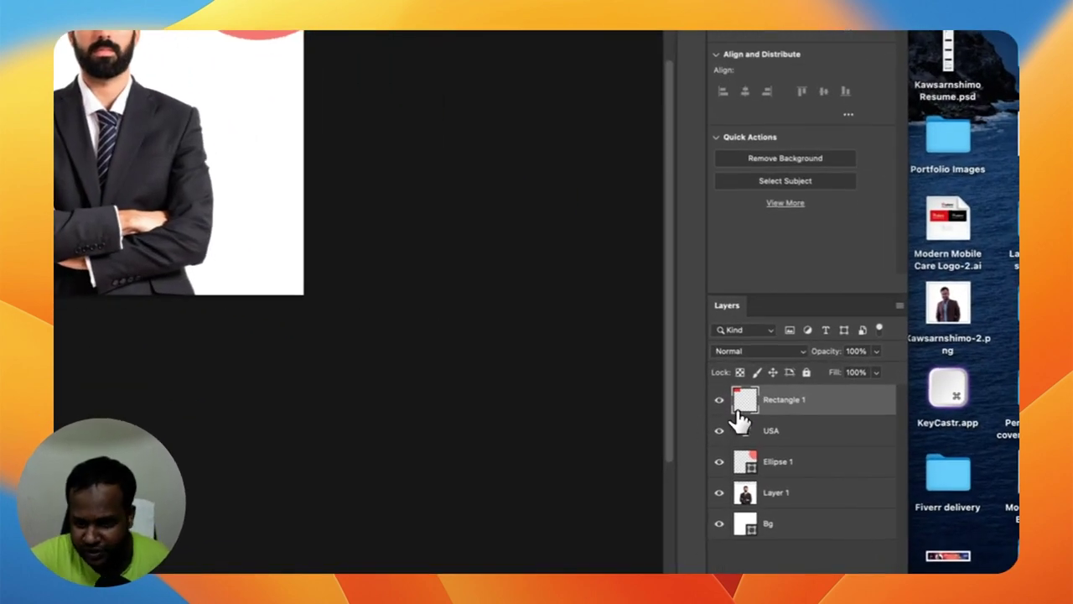
{"action": "left_click_drag", "start_coordinate": [739, 417], "coordinate": [744, 401]}
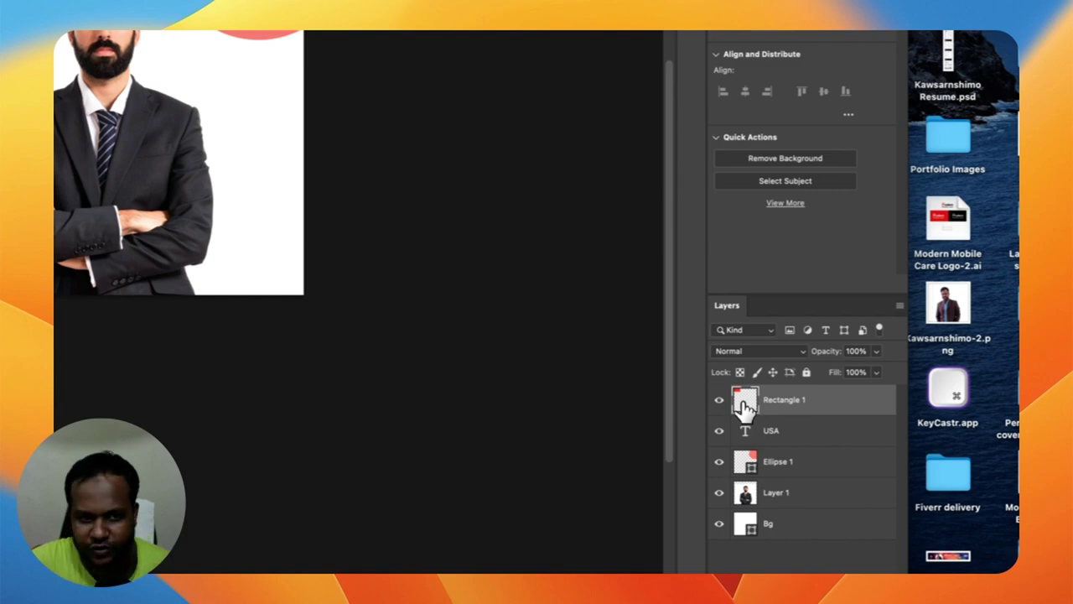
{"action": "left_click", "coordinate": [745, 402], "text": "super"}
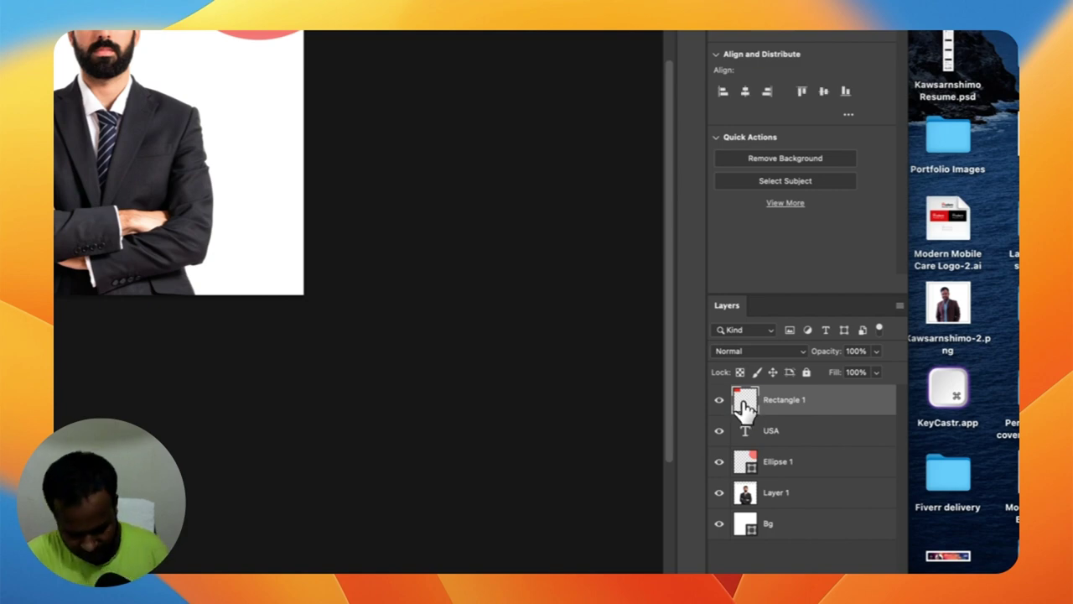
{"action": "key", "text": "super+d"}
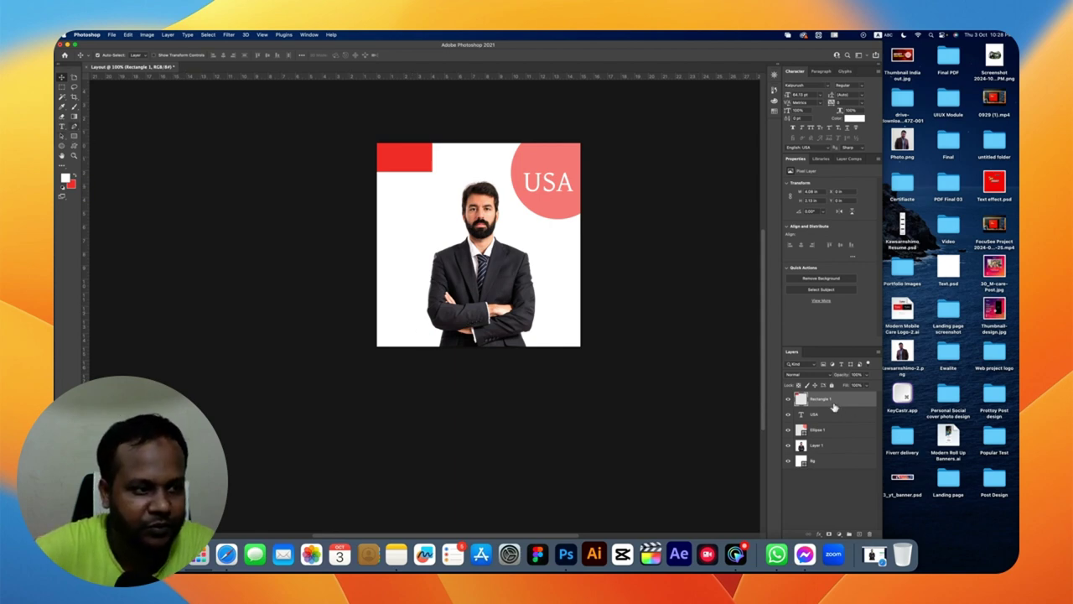
Undo the accidental deletion of the red rectangle and clear the active selection
{"action": "key", "text": "p"}
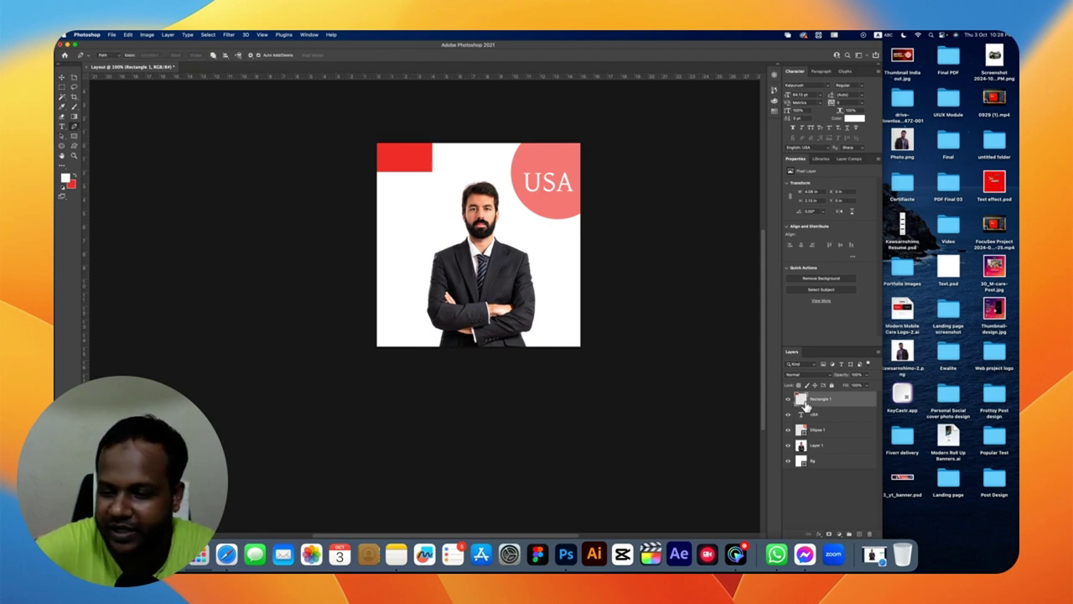
{"action": "key", "text": "BackSpace"}
{"action": "key", "text": "super+z"}
{"action": "key", "text": "v"}
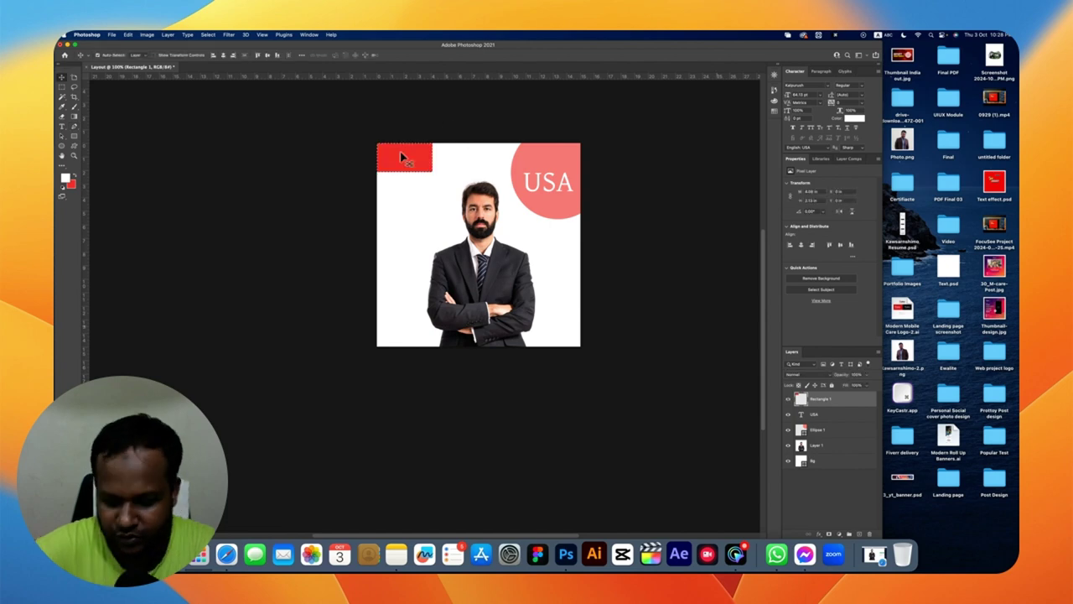
{"action": "key", "text": "super+d"}
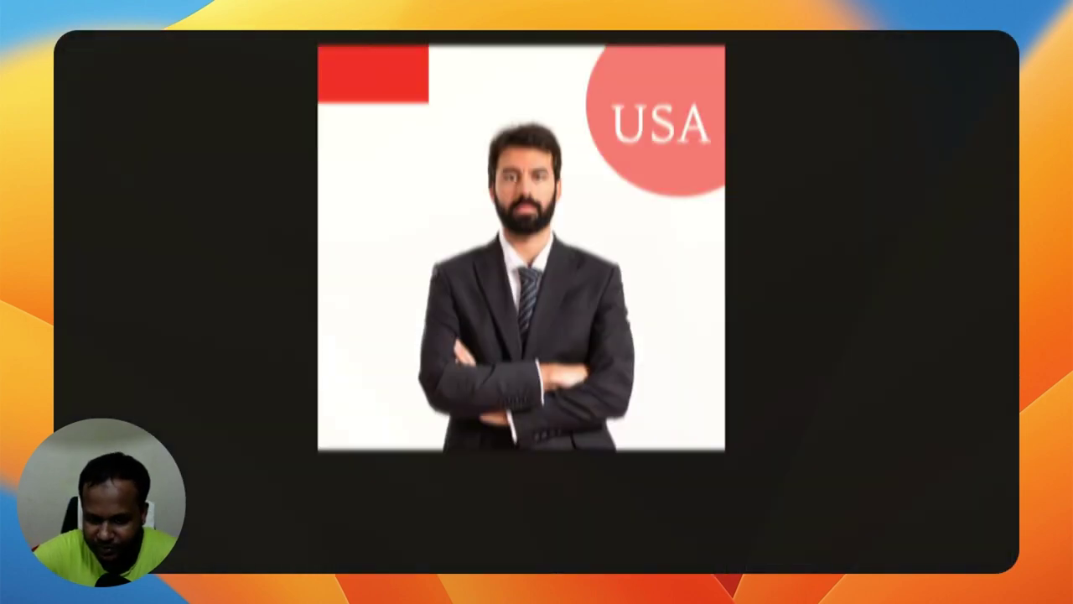
{"action": "key", "text": "super+d"}
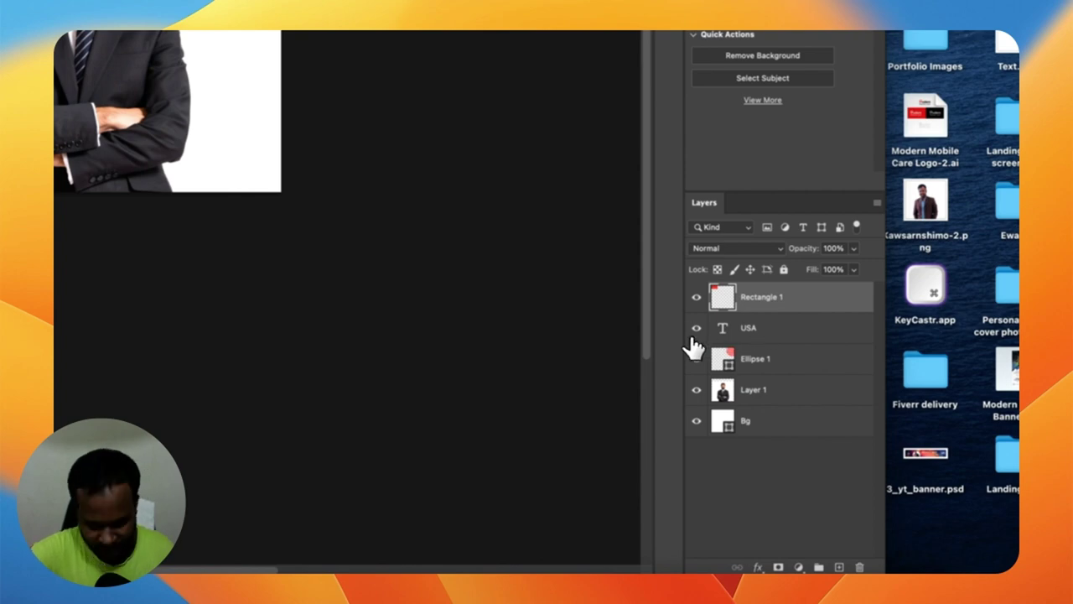
{"action": "key", "text": "super+d"}
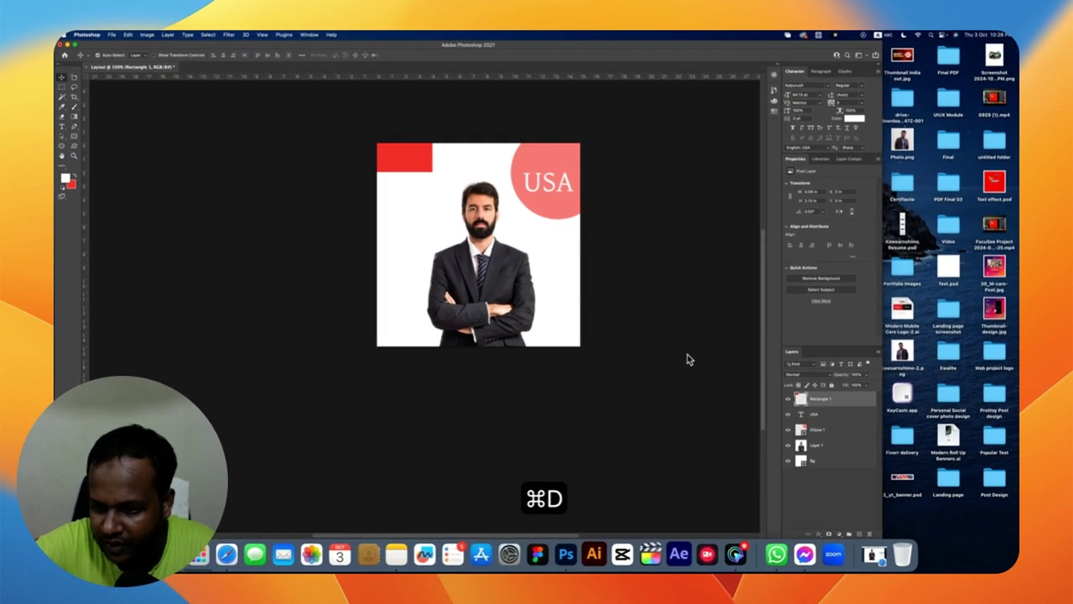
Start and end a transform on the USA text, then load the red rectangle's selection
{"action": "key", "text": "alt+bracketleft"}
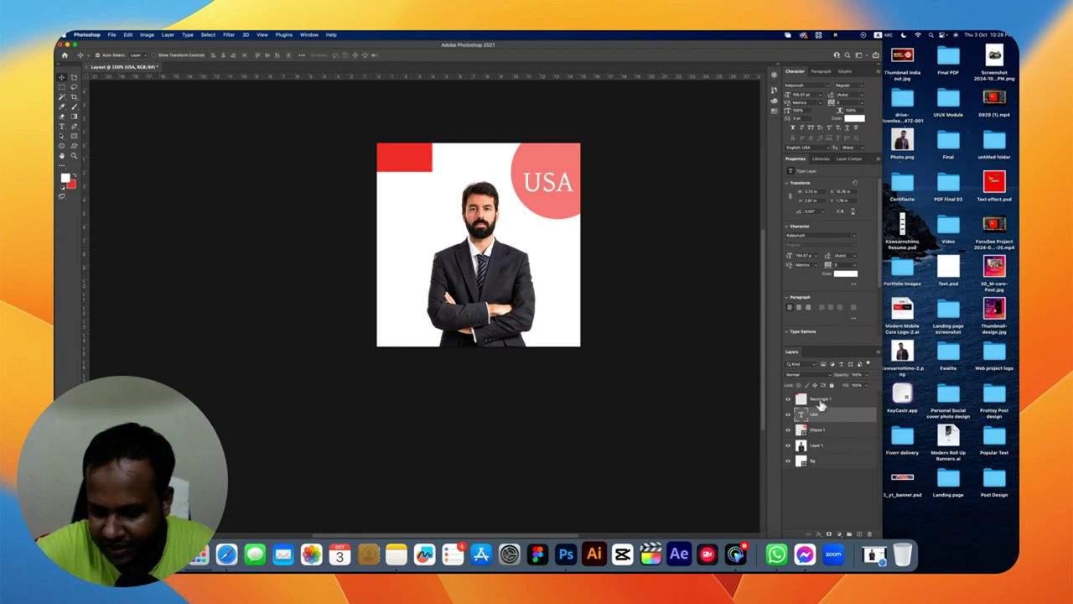
{"action": "key", "text": "super+t"}
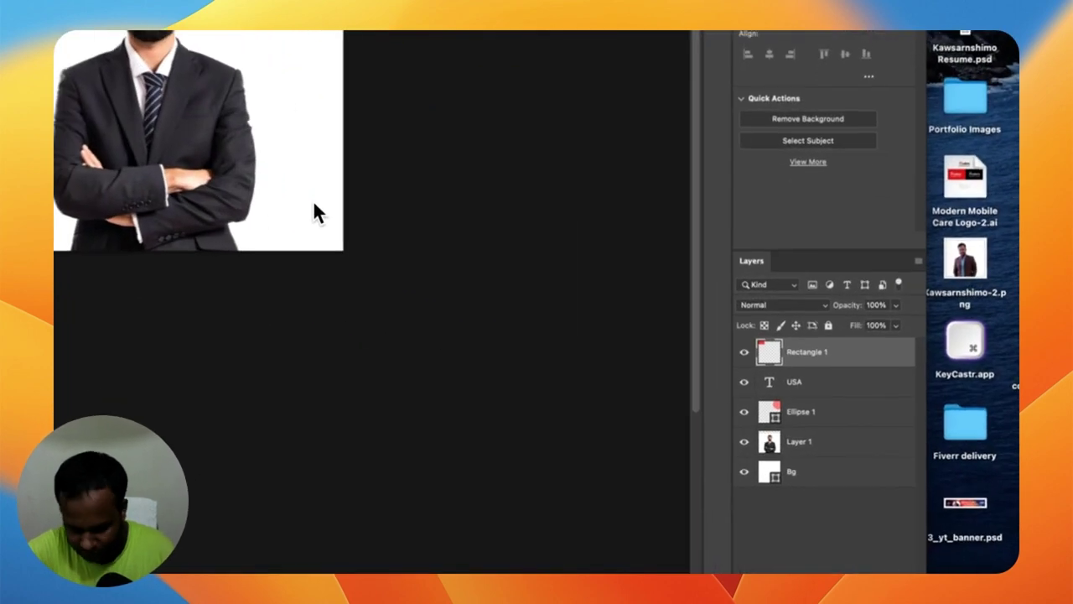
{"action": "key", "text": "super+t"}
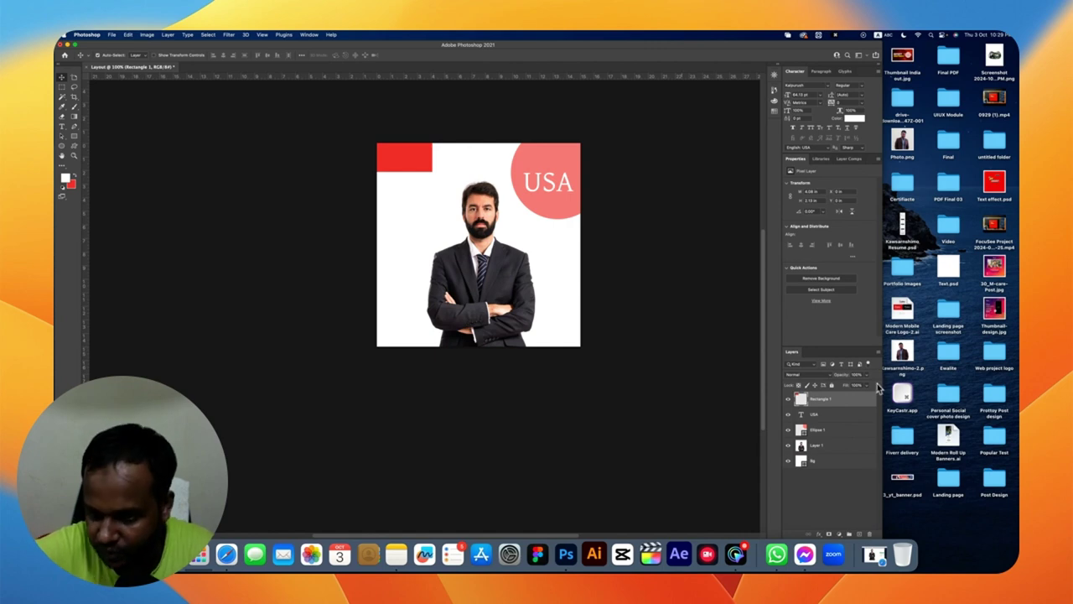
{"action": "left_click", "coordinate": [800, 399], "text": "super"}
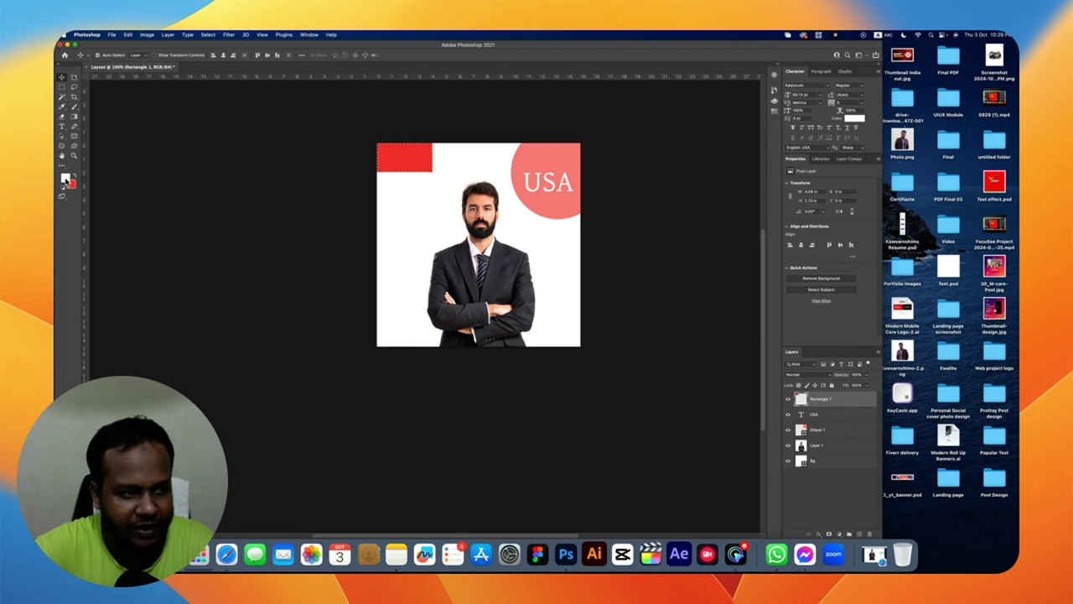
Set the foreground colour to light grey and fill the rectangle selection with it
{"action": "left_click", "coordinate": [64, 177]}
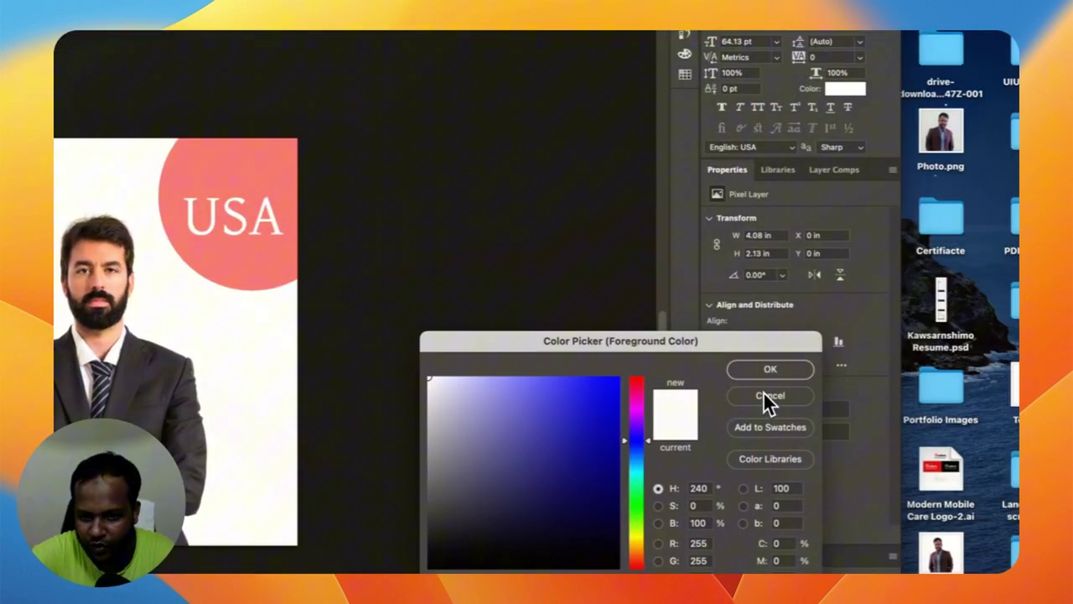
{"action": "left_click", "coordinate": [430, 394]}
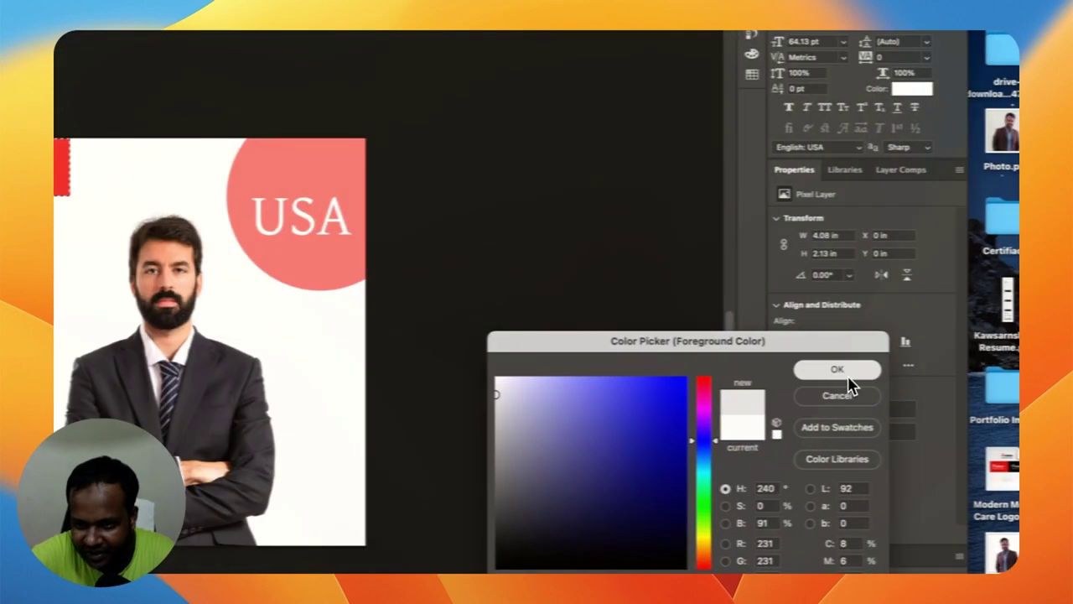
{"action": "left_click", "coordinate": [843, 375]}
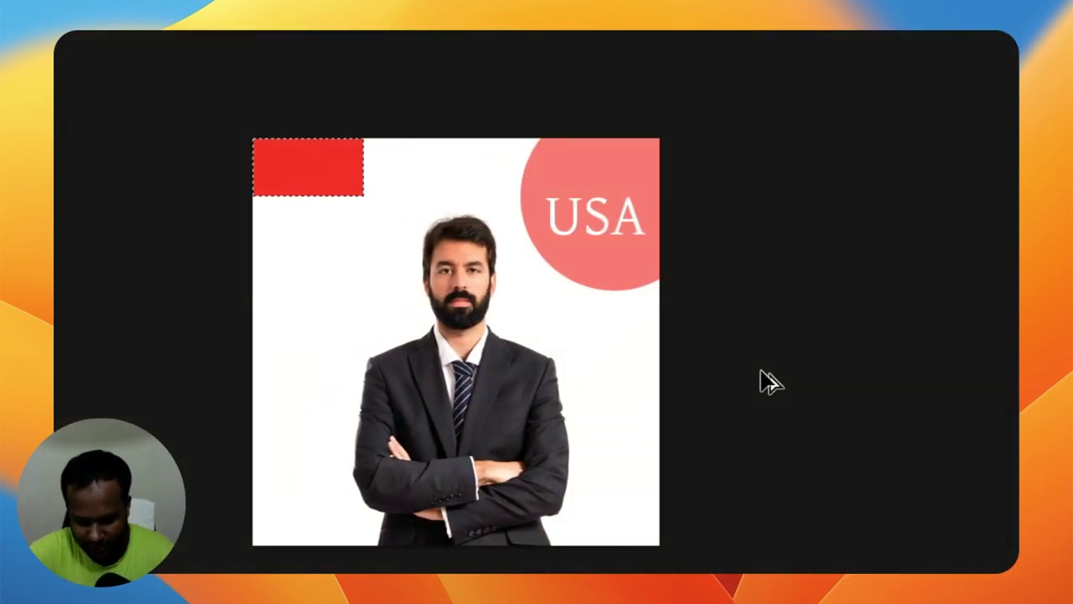
{"action": "key", "text": "alt+BackSpace"}
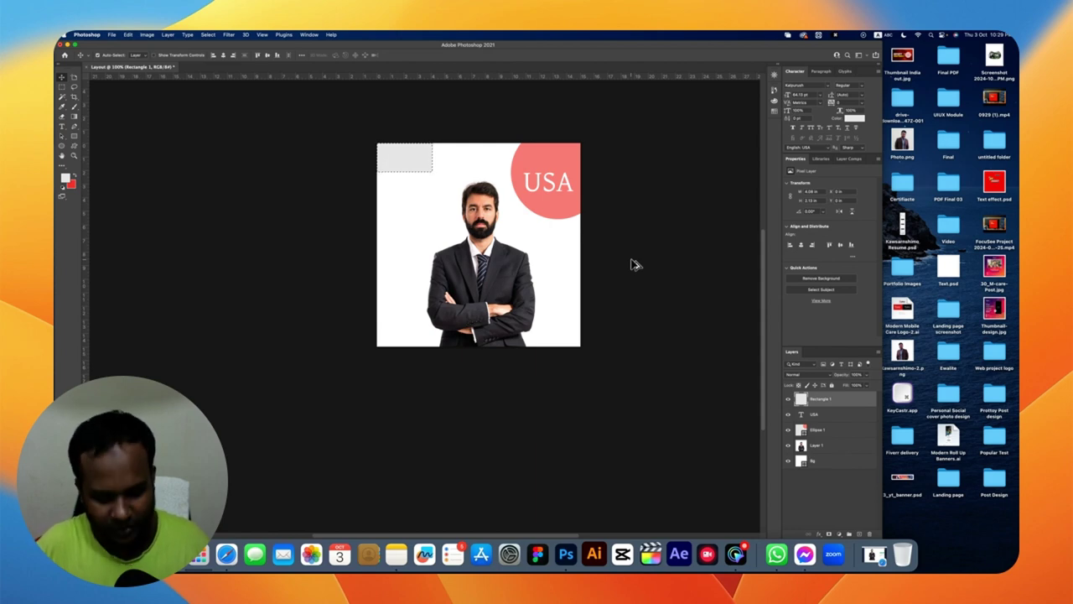
Refill the rectangle red, deselect, and select the businessman photo layer
{"action": "key", "text": "super+BackSpace"}
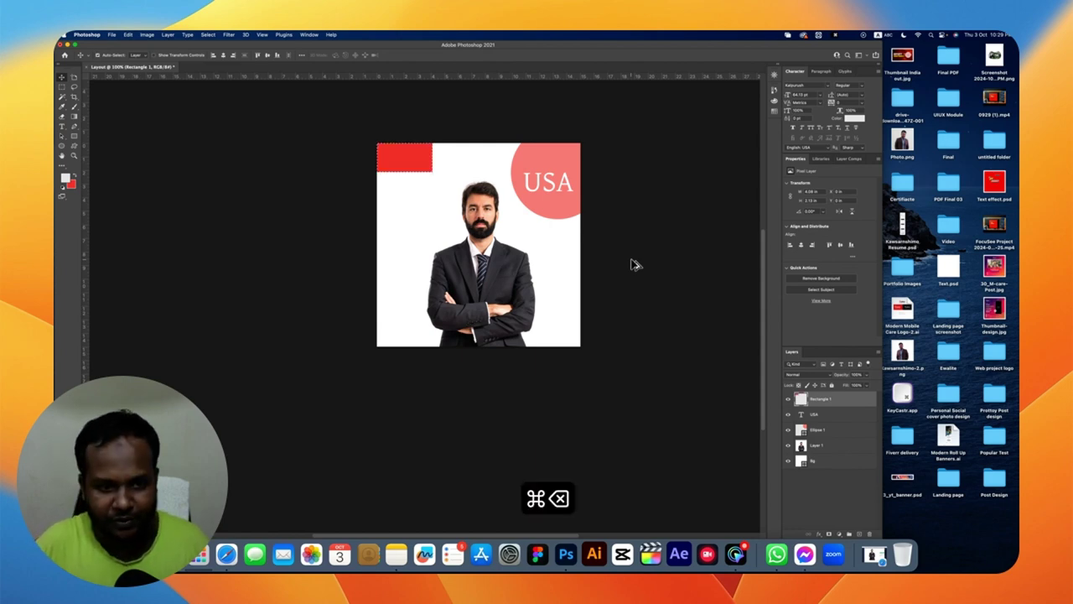
{"action": "key", "text": "super+d"}
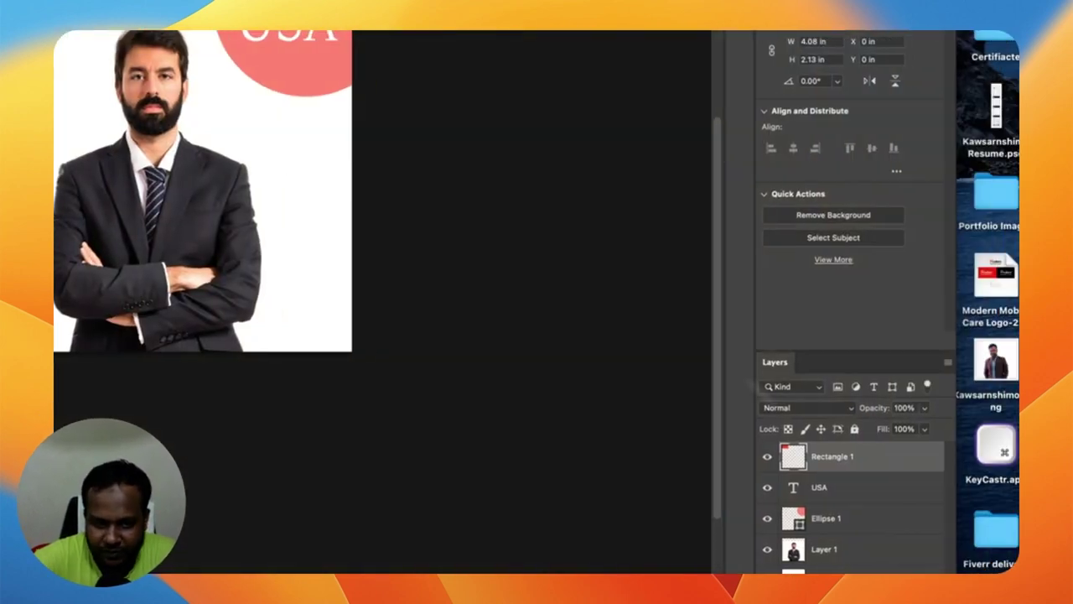
{"action": "left_click", "coordinate": [759, 320]}
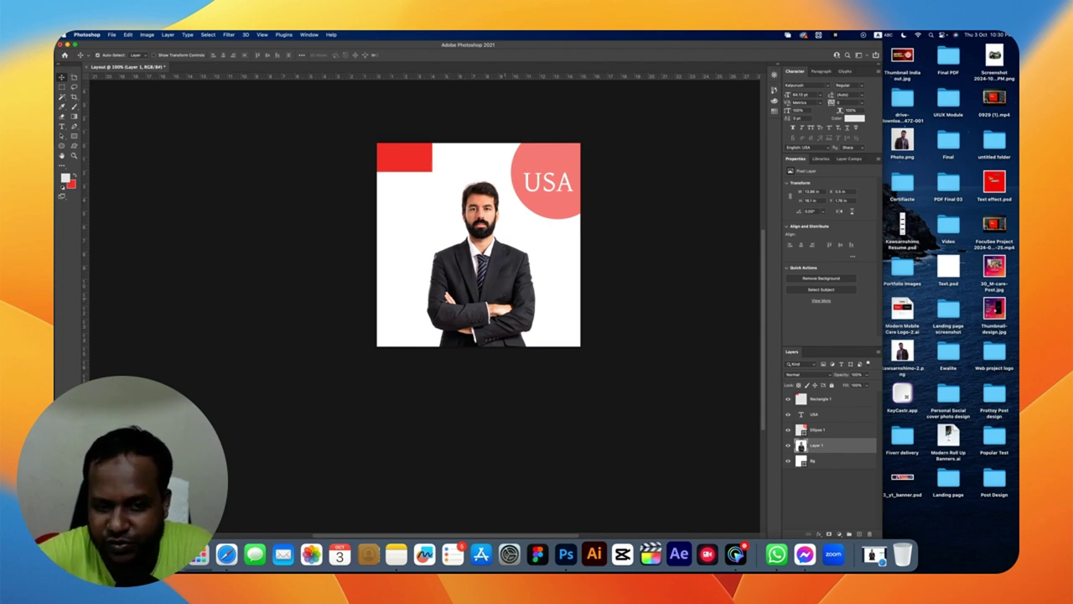
{"action": "scroll", "coordinate": [735, 209], "scroll_direction": "left", "scroll_amount": 2}
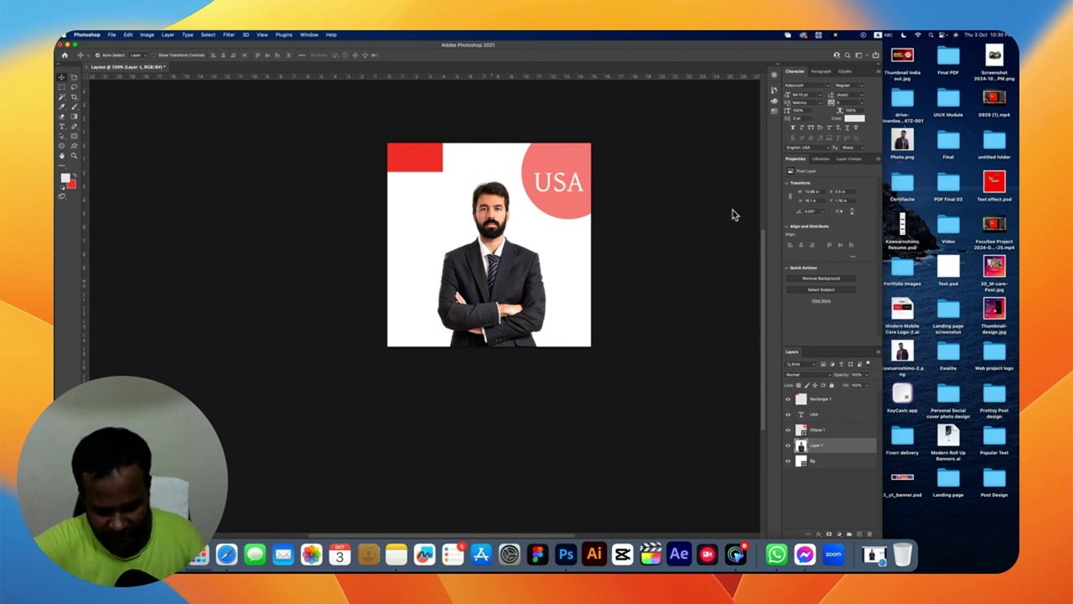
Apply a Color Balance midtone shift of about +19 red and +23 blue, then nudge the photo right
{"action": "key", "text": "super+b"}
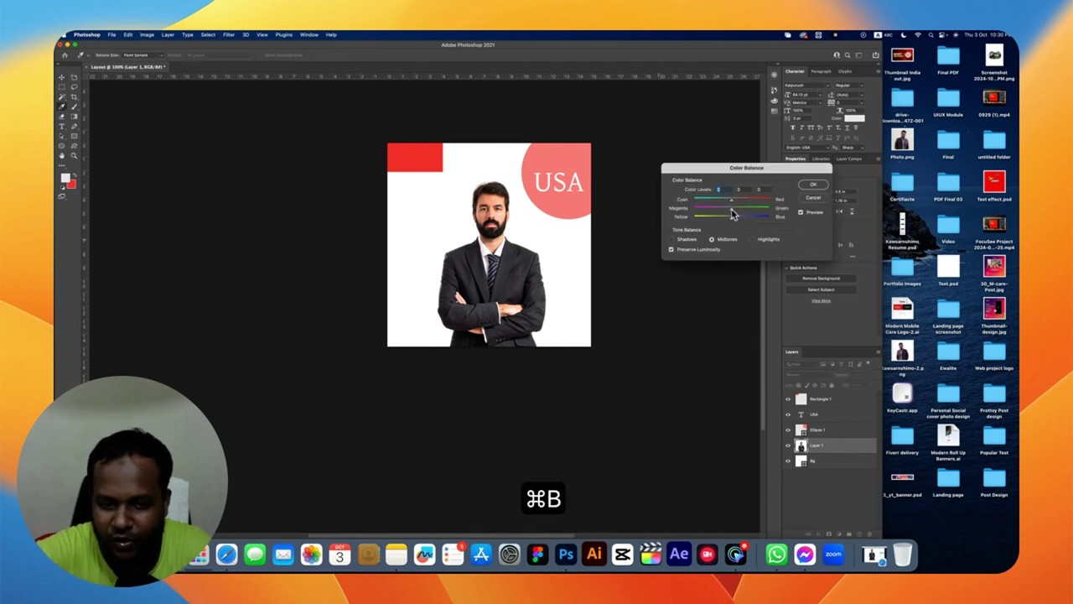
{"action": "left_click_drag", "start_coordinate": [731, 217], "coordinate": [671, 225]}
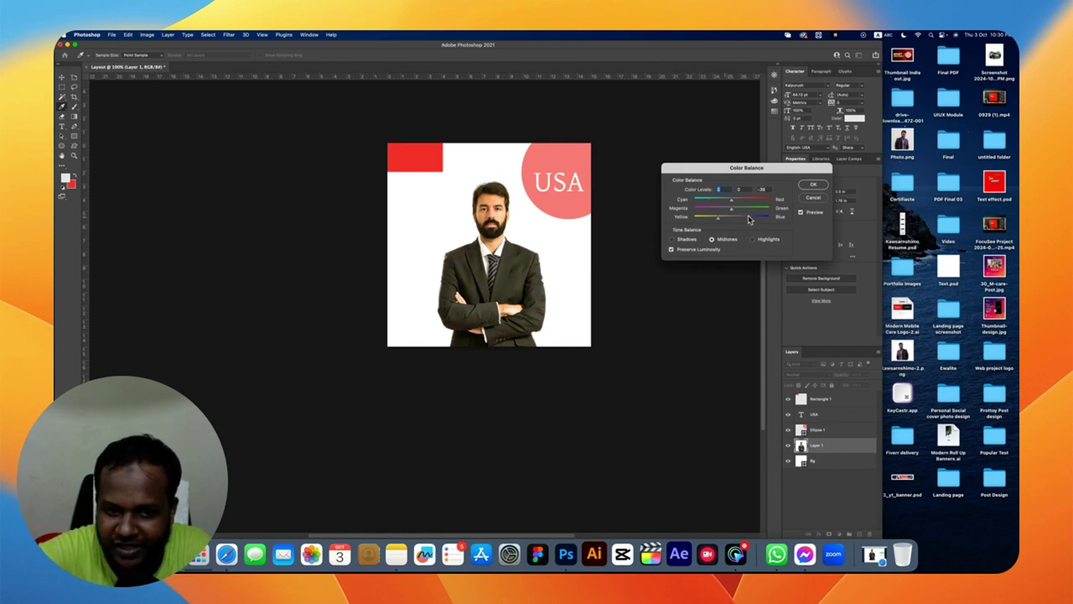
{"action": "left_click_drag", "start_coordinate": [671, 224], "coordinate": [740, 220]}
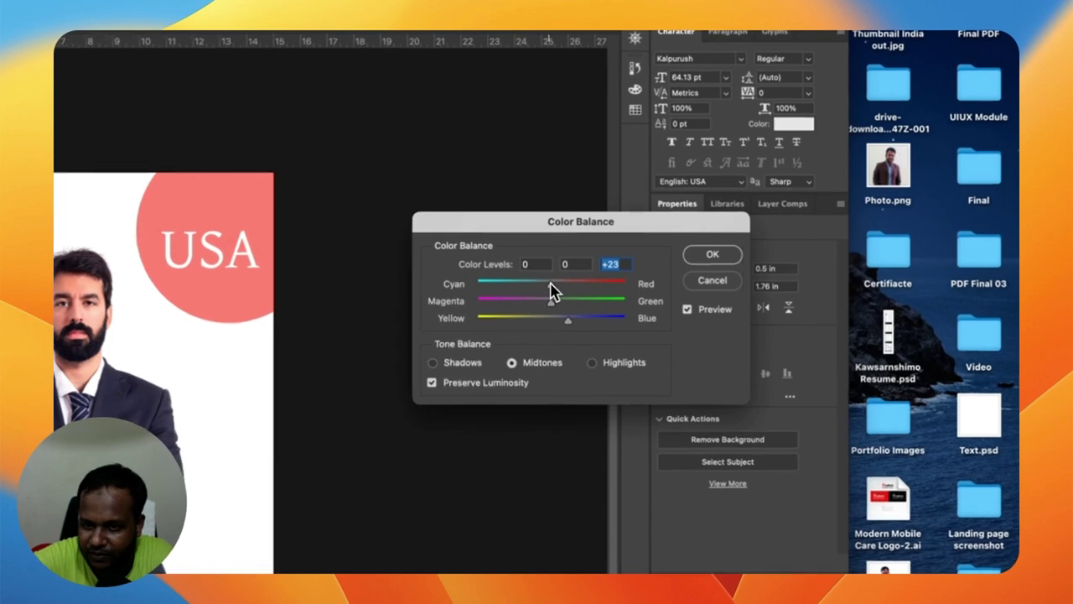
{"action": "left_click_drag", "start_coordinate": [731, 199], "coordinate": [710, 203]}
{"action": "left_click_drag", "start_coordinate": [504, 293], "coordinate": [598, 289]}
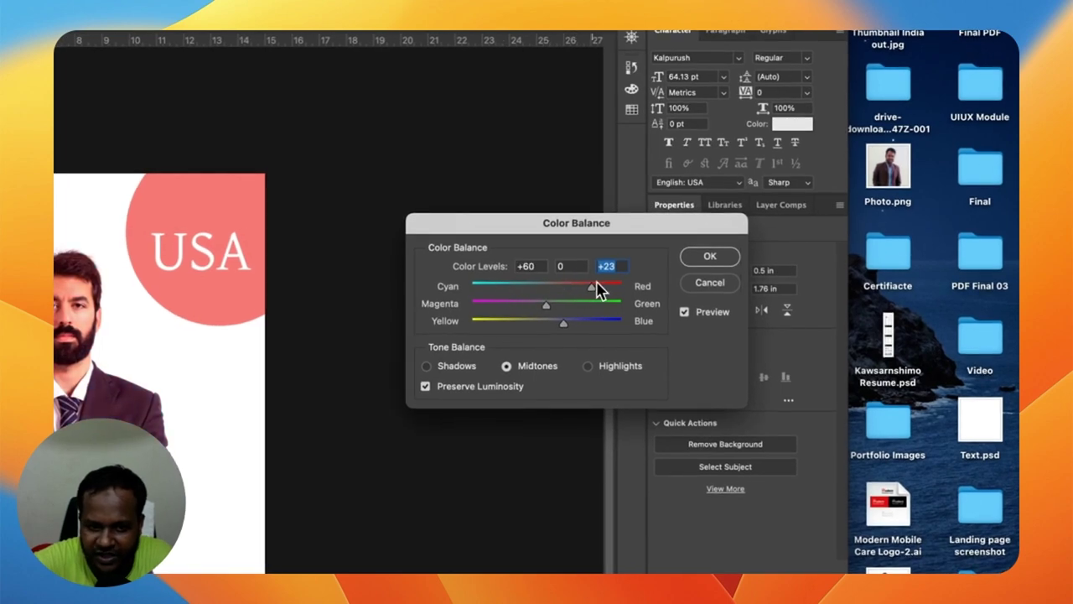
{"action": "mouse_move", "coordinate": [519, 292]}
{"action": "left_mouse_down"}
{"action": "mouse_move", "coordinate": [481, 293]}
{"action": "mouse_move", "coordinate": [590, 293]}
{"action": "left_mouse_up"}
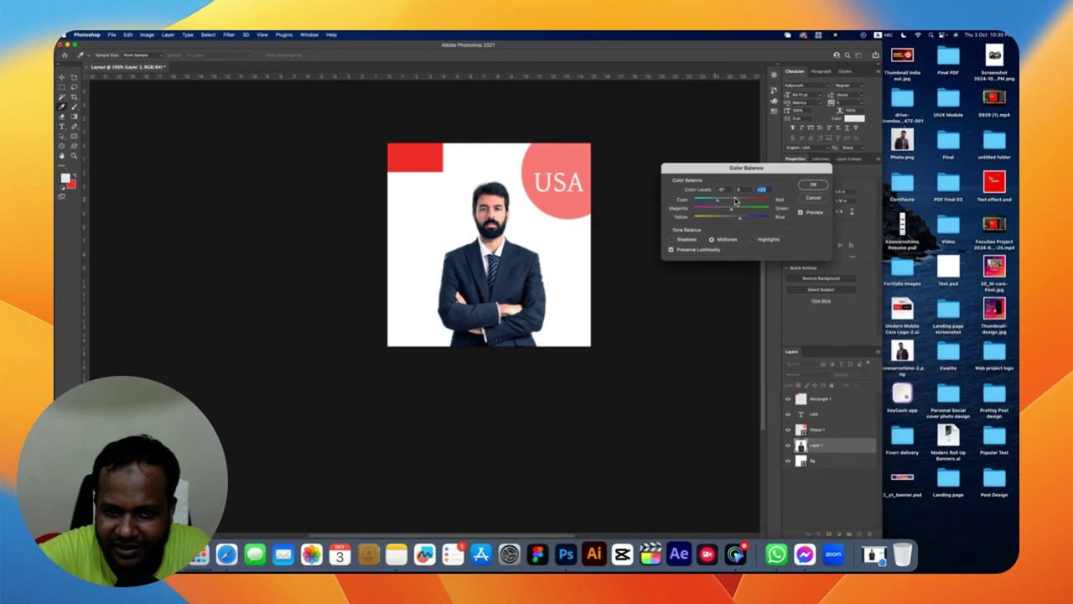
{"action": "left_click_drag", "start_coordinate": [736, 201], "coordinate": [776, 198]}
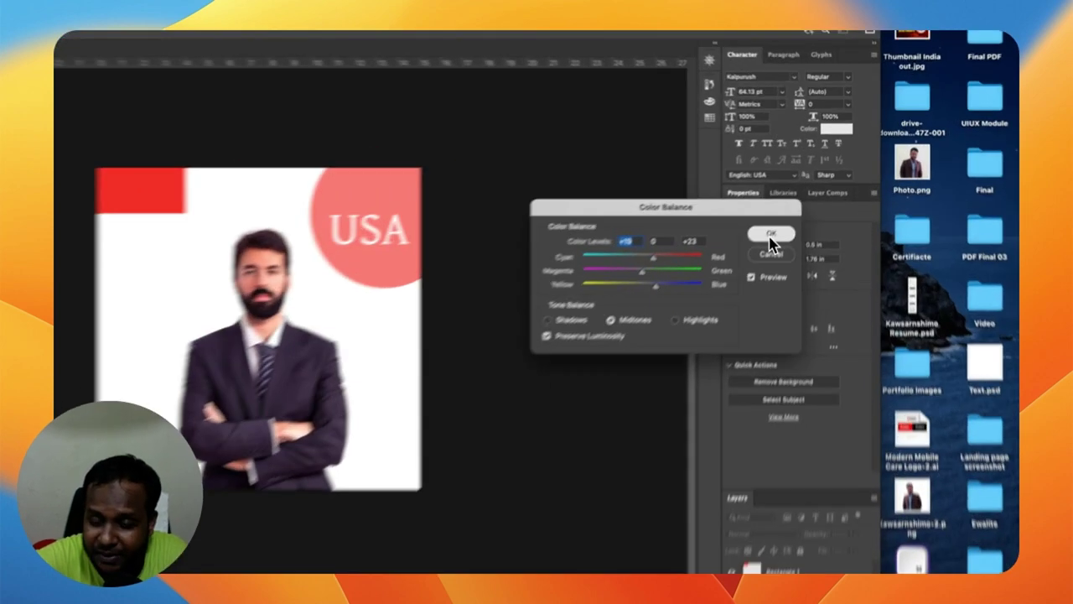
{"action": "left_click", "coordinate": [813, 186]}
{"action": "left_click_drag", "start_coordinate": [772, 260], "coordinate": [778, 258]}
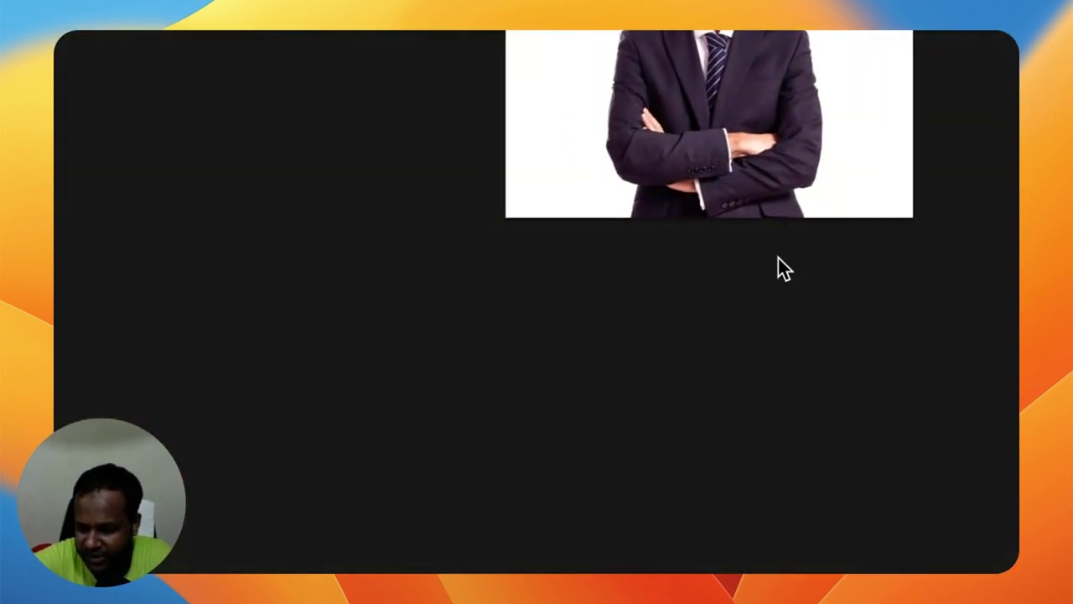
{"action": "key", "text": "super+m"}
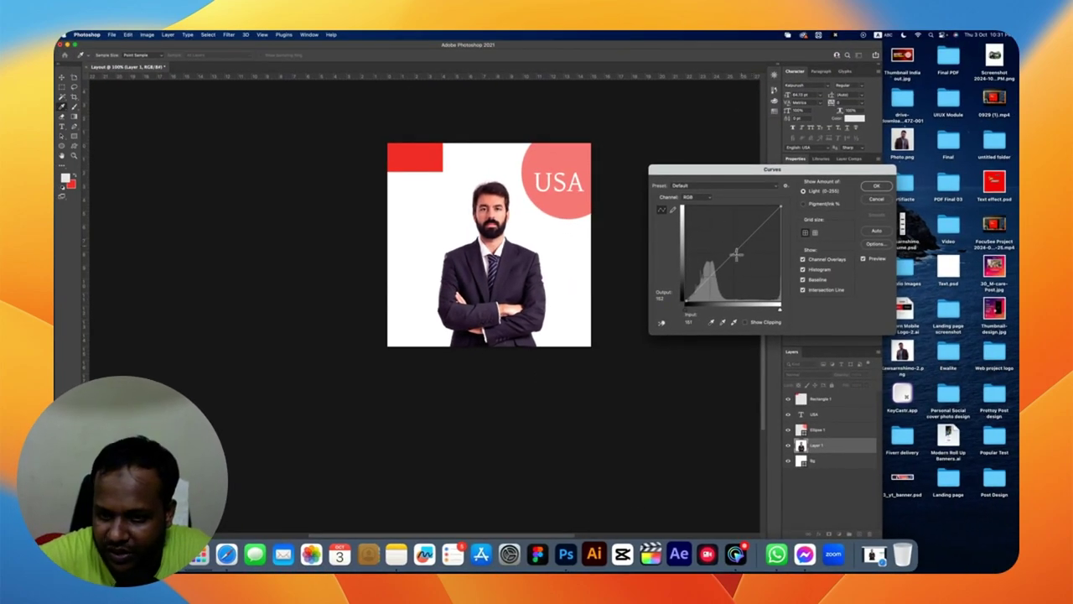
{"action": "left_click_drag", "start_coordinate": [719, 235], "coordinate": [705, 233]}
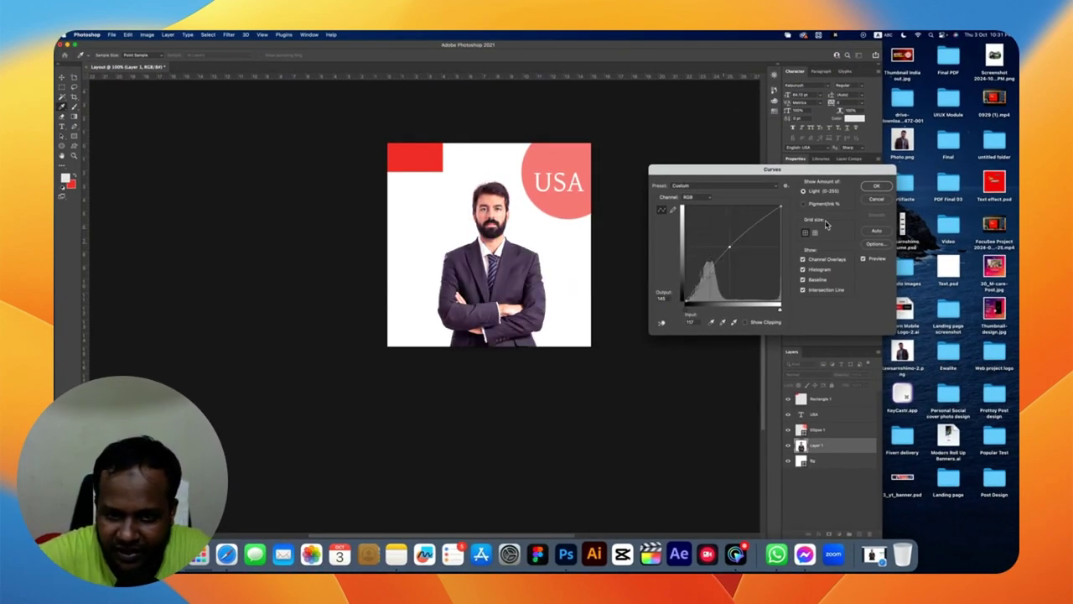
{"action": "key", "text": "Right"}
{"action": "key", "text": "Right"}
{"action": "key", "text": "Right"}
{"action": "key", "text": "Right"}
{"action": "key", "text": "Right"}
{"action": "key", "text": "Right"}
{"action": "key", "text": "Up"}
{"action": "key", "text": "Up"}
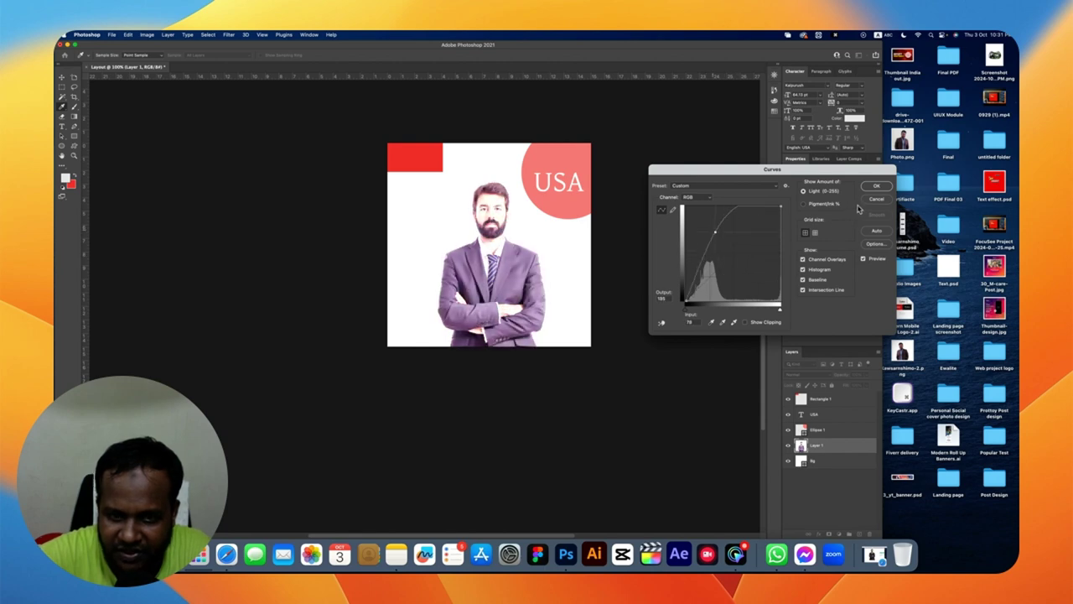
{"action": "key", "text": "Up"}
{"action": "key", "text": "Up"}
{"action": "key", "text": "super+z"}
{"action": "key", "text": "super+z"}
{"action": "key", "text": "super+z"}
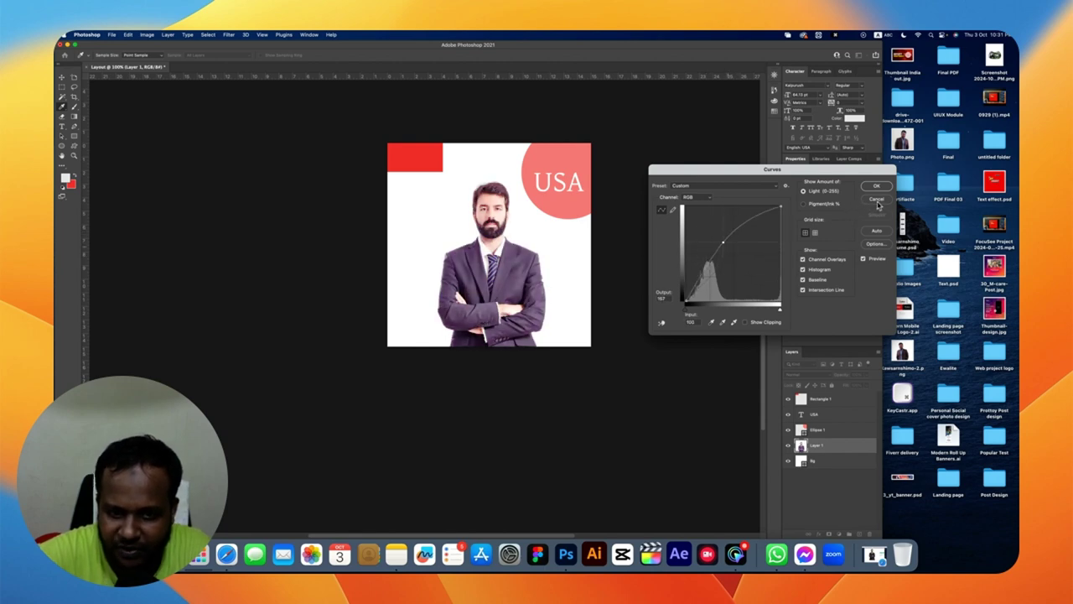
{"action": "key", "text": "super+z"}
{"action": "key", "text": "super+z"}
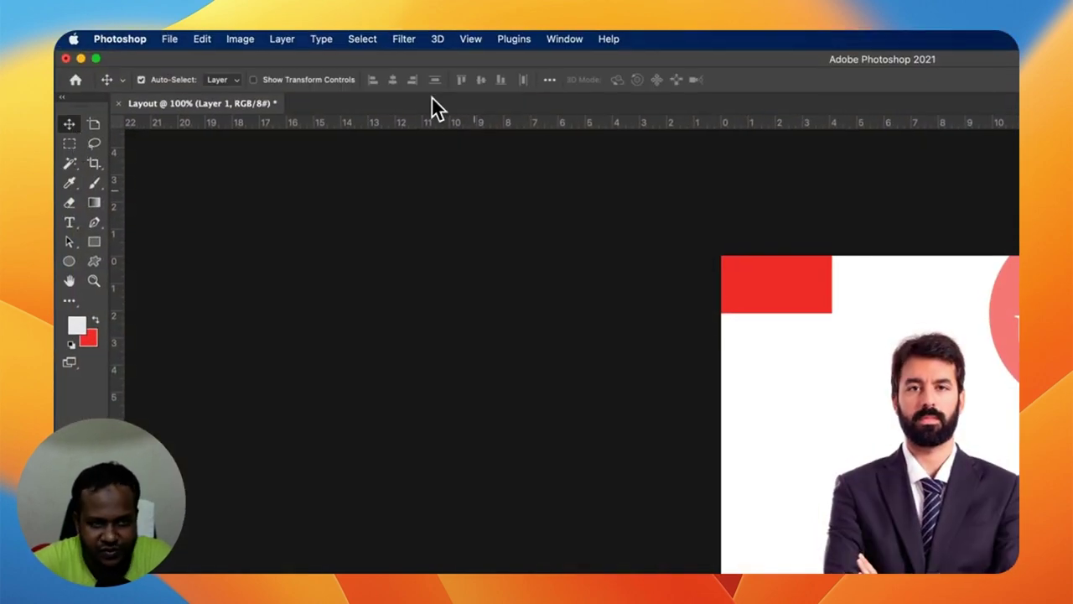
Magic Wand-select the dark suit jacket, adding the sleeves, cuffs and remaining suit areas
{"action": "left_click", "coordinate": [362, 41]}
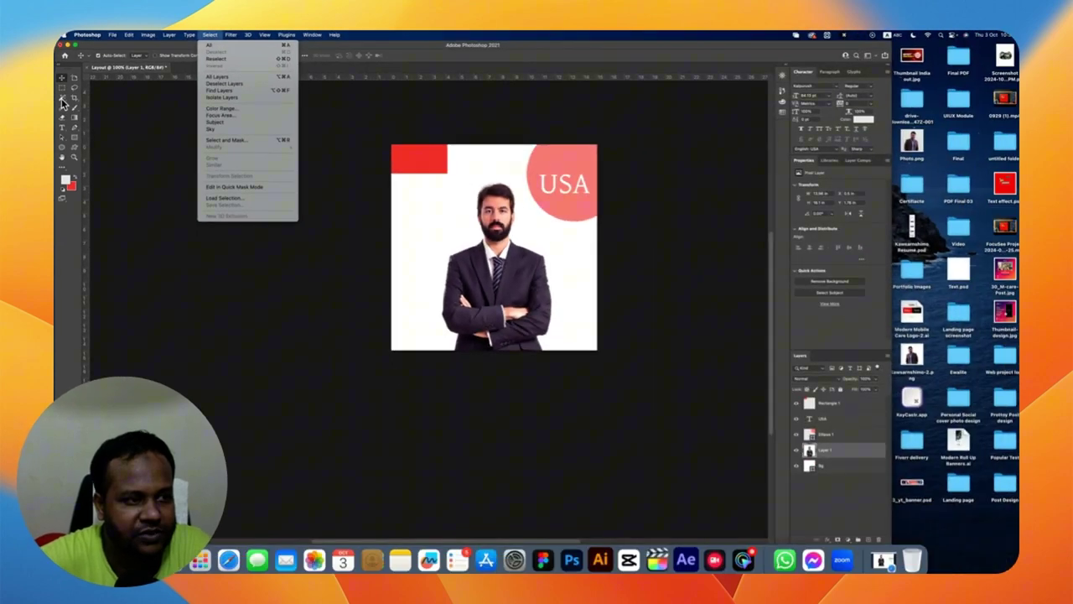
{"action": "left_click", "coordinate": [72, 154]}
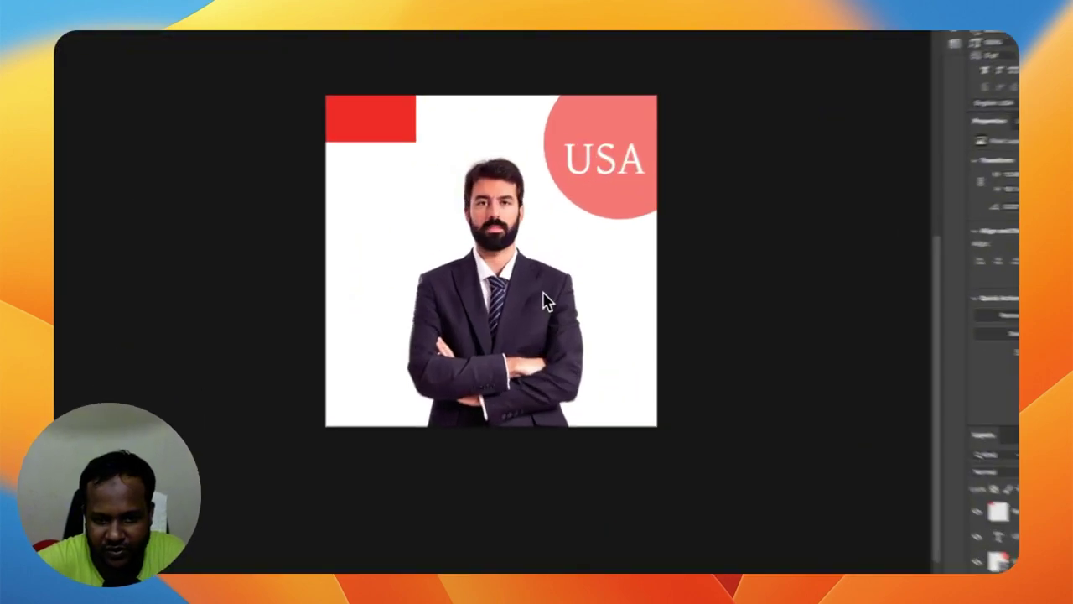
{"action": "left_click", "coordinate": [549, 301]}
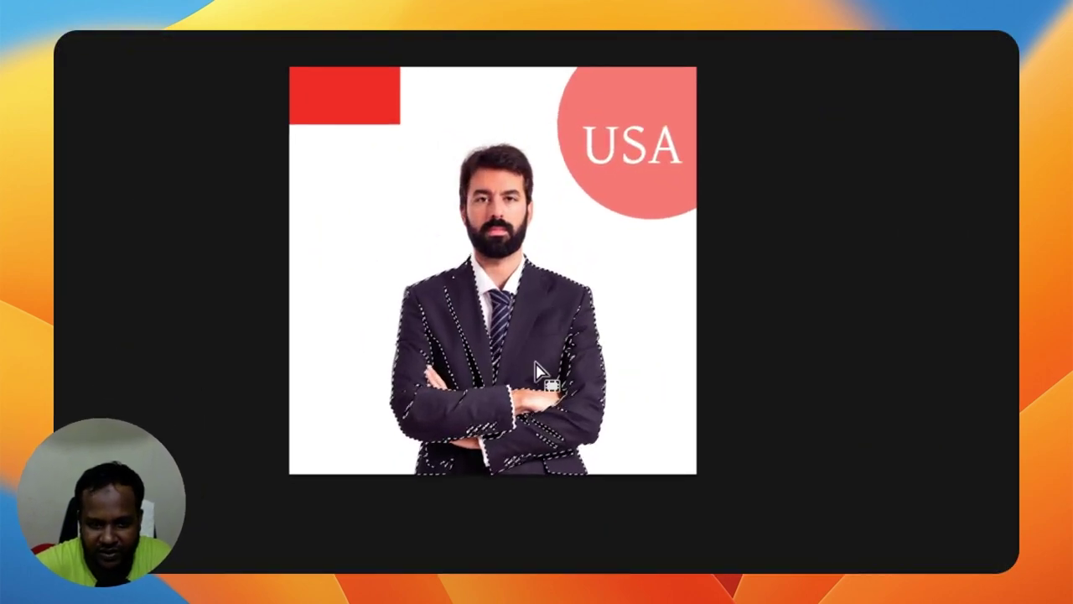
{"action": "left_click", "coordinate": [560, 411], "text": "shift"}
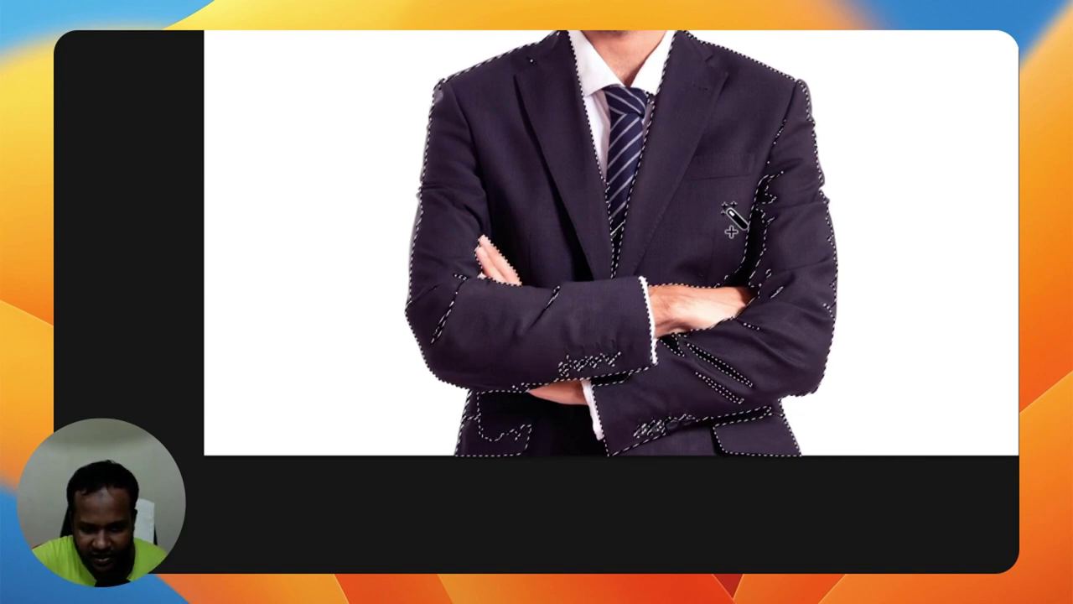
{"action": "scroll", "coordinate": [754, 201], "scroll_direction": "up", "scroll_amount": 2}
{"action": "left_click", "coordinate": [778, 191]}
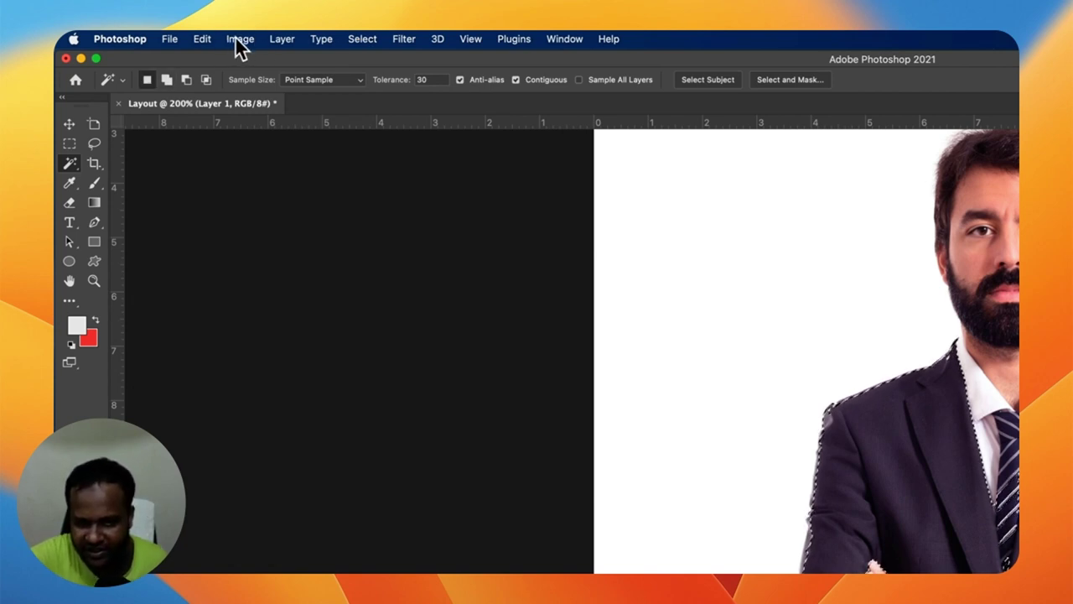
{"action": "key", "text": "shift"}
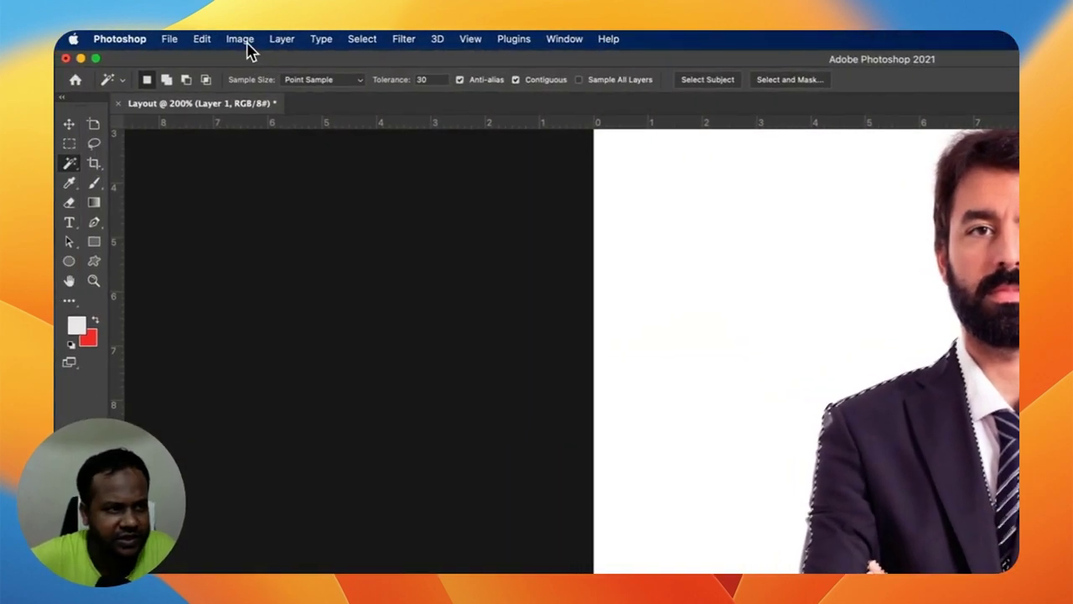
{"action": "left_click", "coordinate": [243, 40]}
{"action": "mouse_move", "coordinate": [147, 44]}
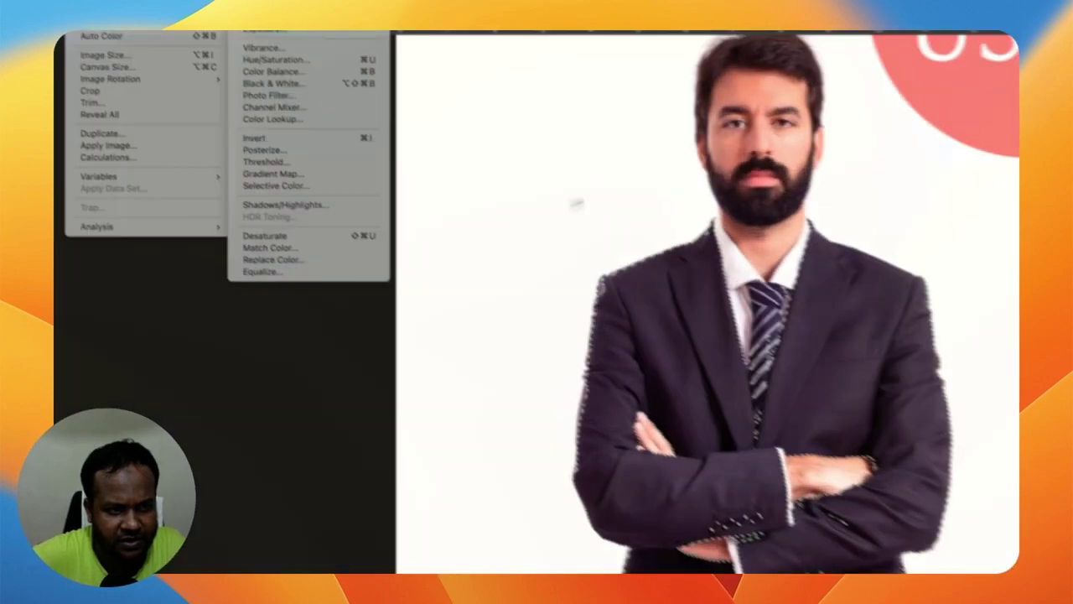
{"action": "left_click", "coordinate": [272, 259]}
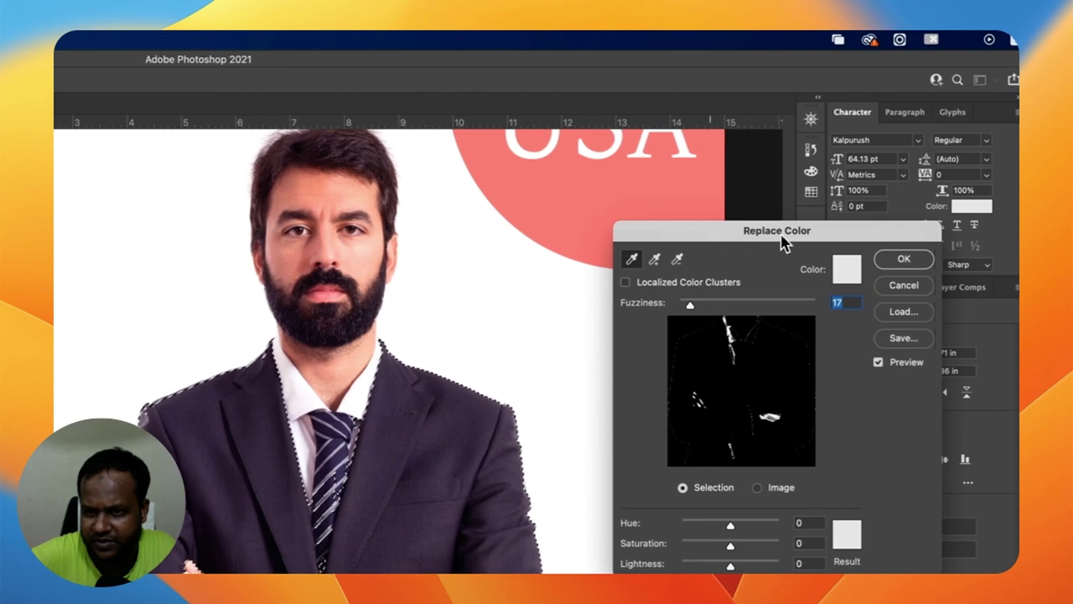
{"action": "left_click_drag", "start_coordinate": [783, 242], "coordinate": [851, 242]}
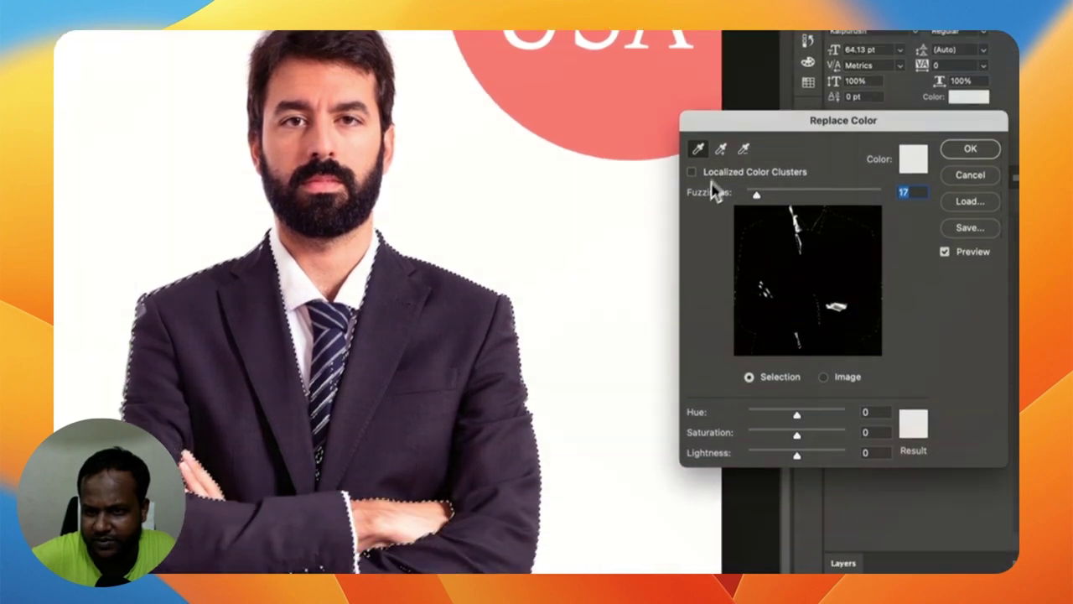
{"action": "left_click", "coordinate": [517, 261]}
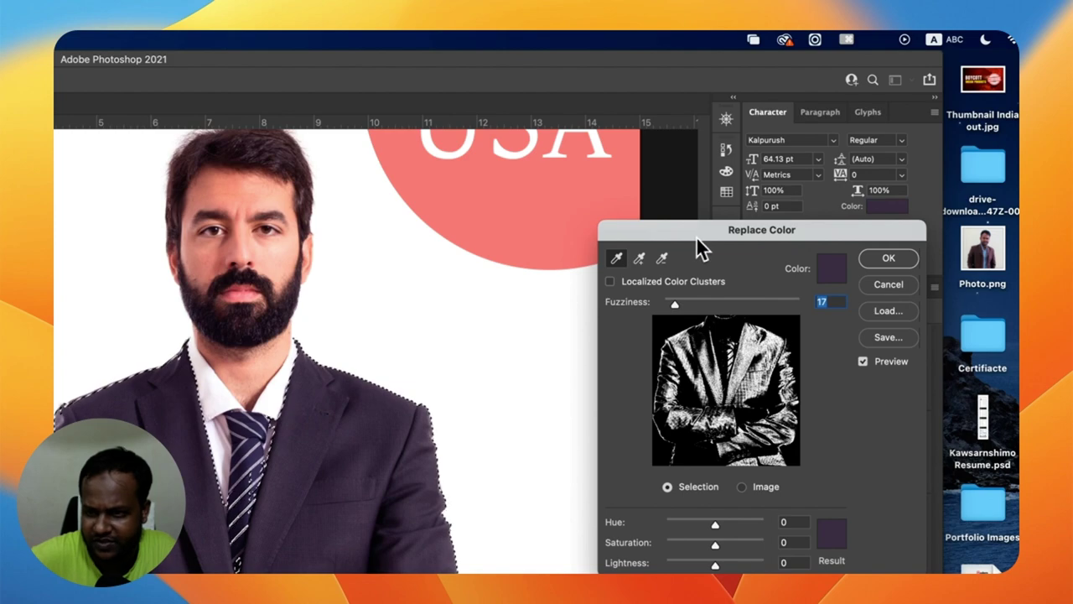
{"action": "left_click_drag", "start_coordinate": [697, 240], "coordinate": [667, 240]}
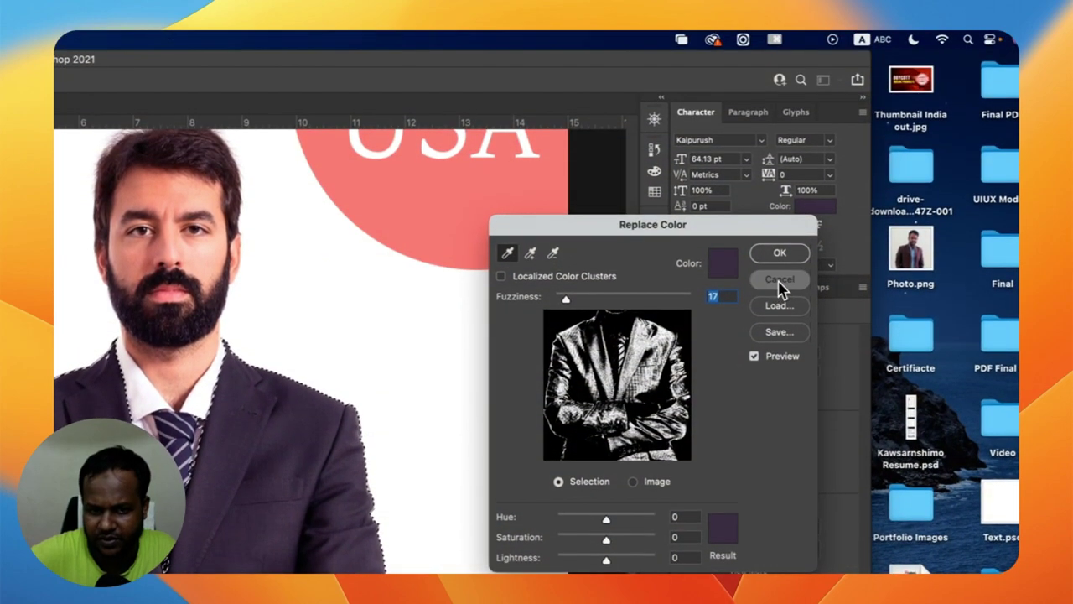
{"action": "left_click", "coordinate": [779, 285]}
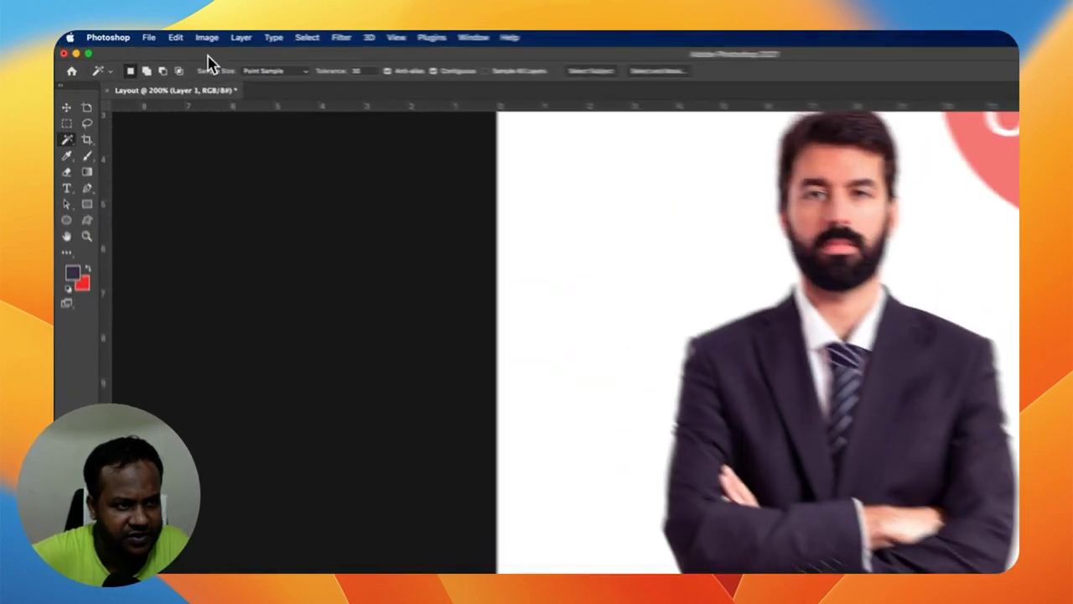
Reopen Replace Color on the suit and shift the sampled colour toward blue-violet
{"action": "left_click", "coordinate": [146, 35]}
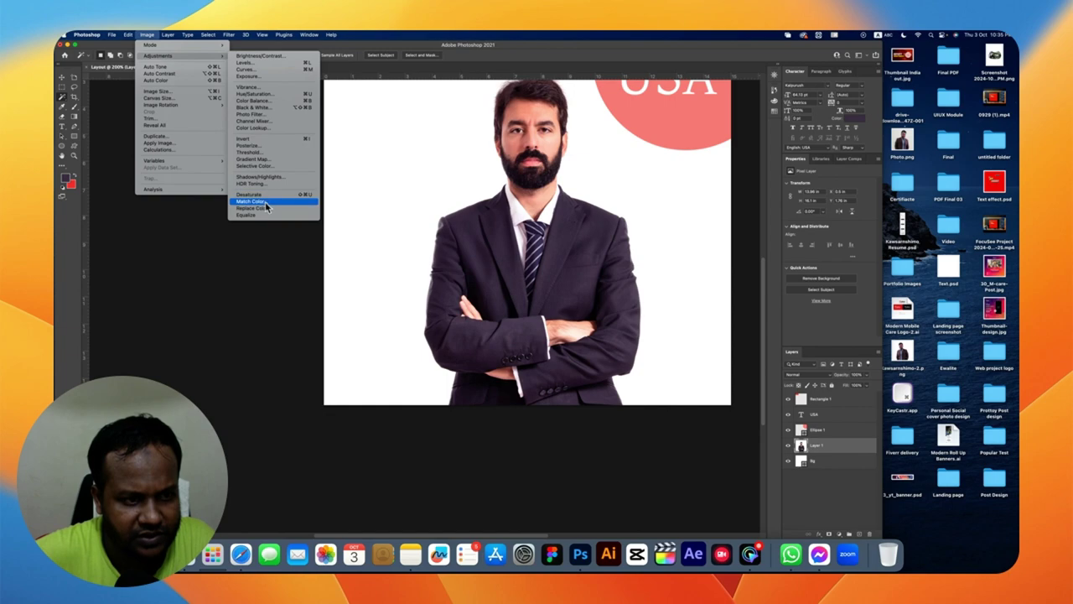
{"action": "left_click", "coordinate": [262, 208]}
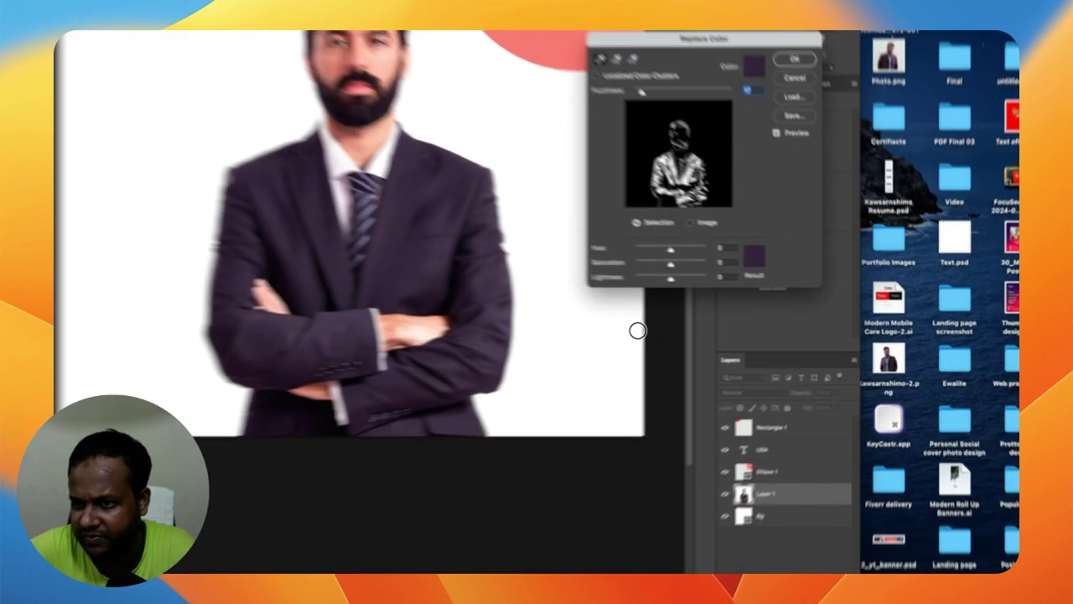
{"action": "left_click", "coordinate": [807, 147]}
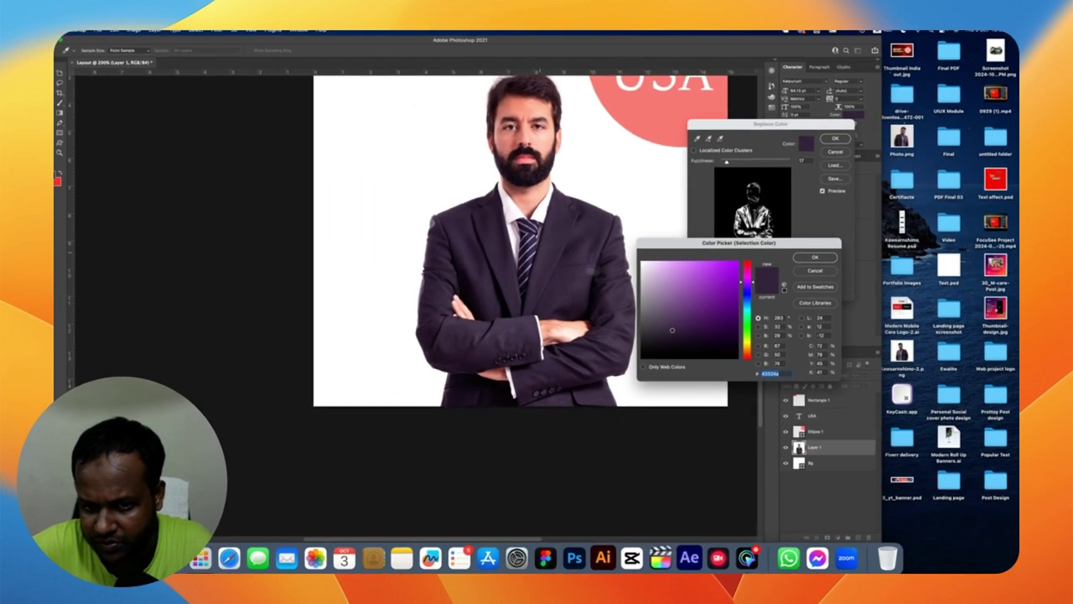
{"action": "left_click_drag", "start_coordinate": [686, 319], "coordinate": [695, 319]}
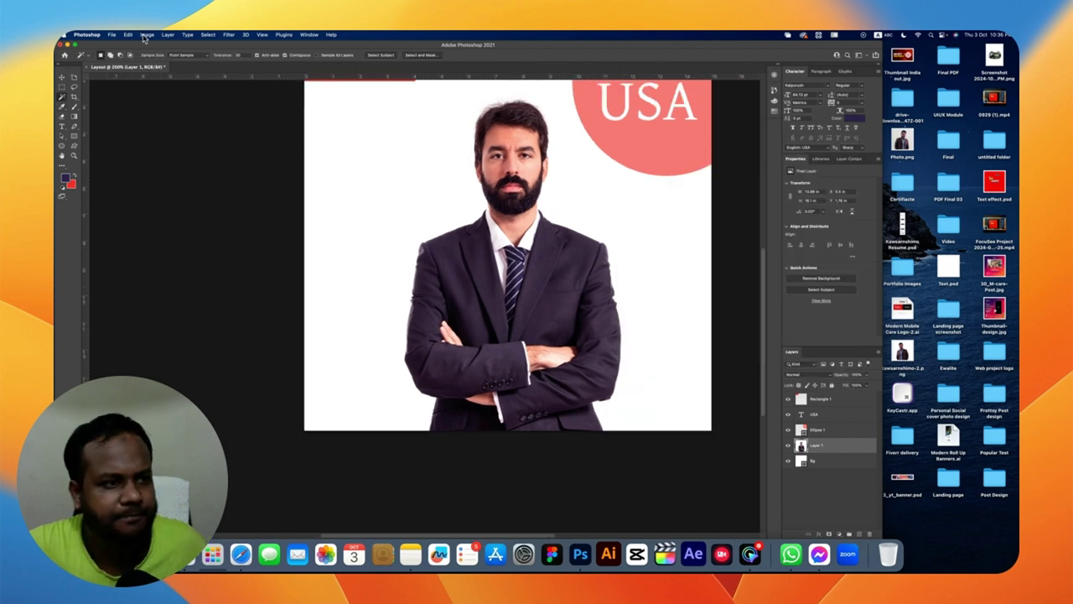
Set the Replace Color result to a dark navy and apply it to the businessman's suit
{"action": "left_click", "coordinate": [146, 36]}
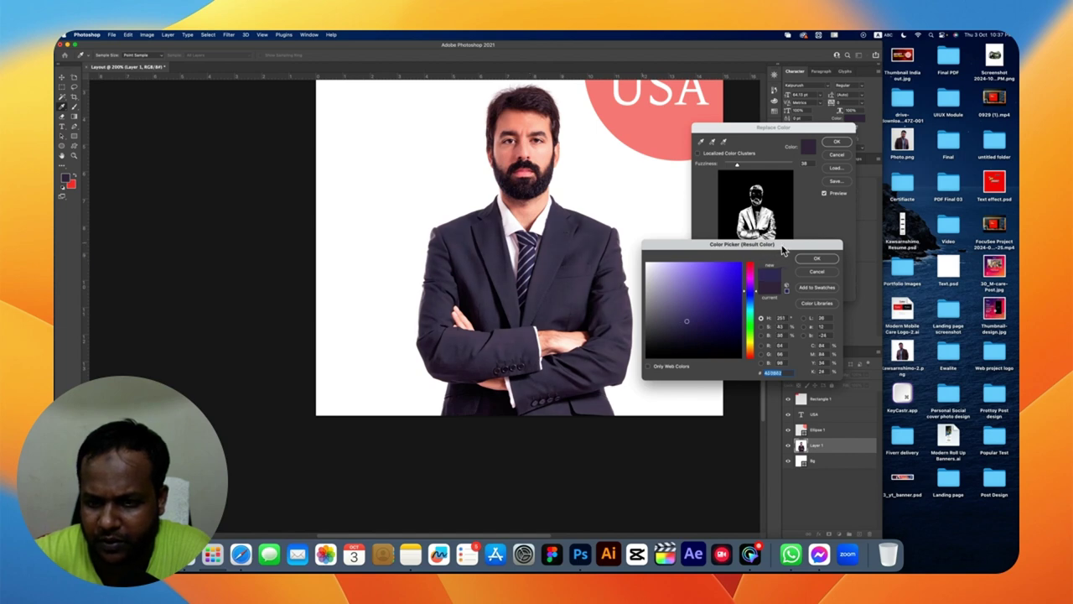
{"action": "mouse_move", "coordinate": [784, 248]}
{"action": "left_mouse_down"}
{"action": "mouse_move", "coordinate": [827, 99]}
{"action": "mouse_move", "coordinate": [800, 132]}
{"action": "left_mouse_up"}
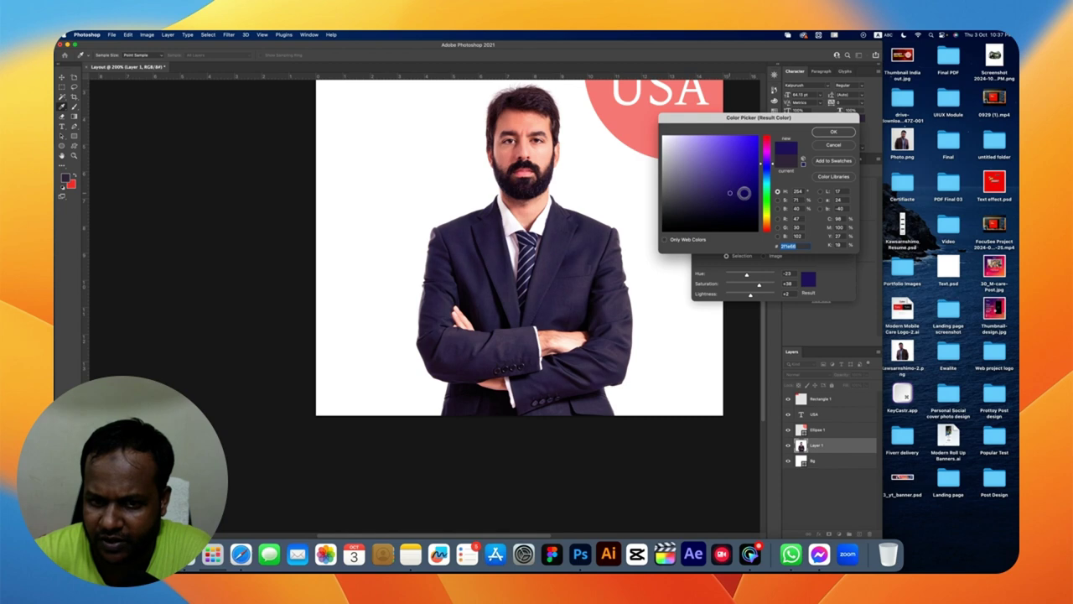
{"action": "left_click_drag", "start_coordinate": [736, 194], "coordinate": [745, 193]}
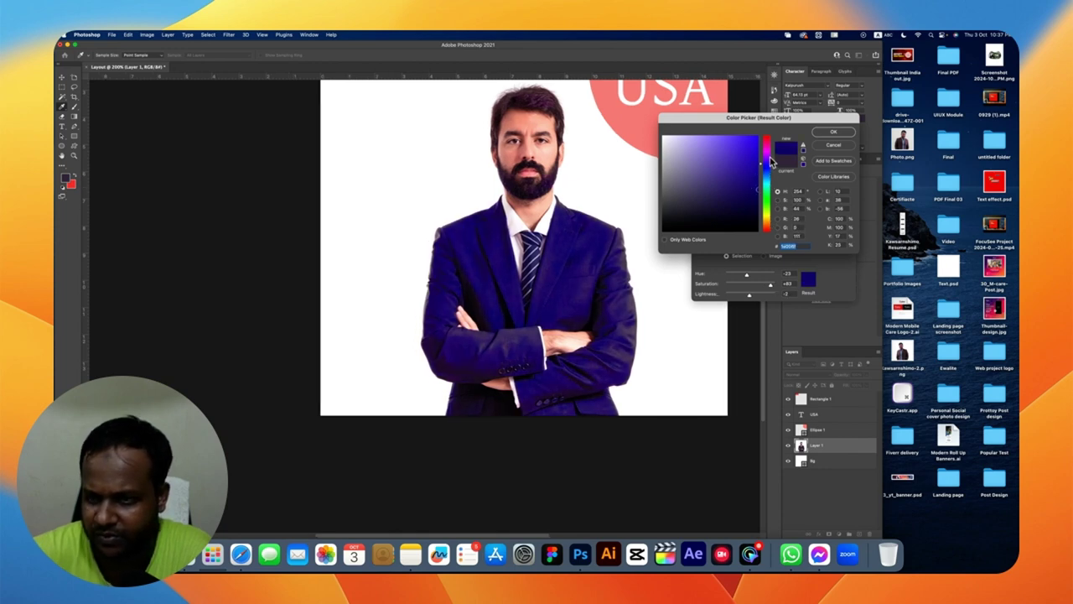
{"action": "left_click_drag", "start_coordinate": [770, 161], "coordinate": [769, 154]}
{"action": "left_click", "coordinate": [721, 188]}
{"action": "key", "text": "Escape"}
{"action": "key", "text": "Escape"}
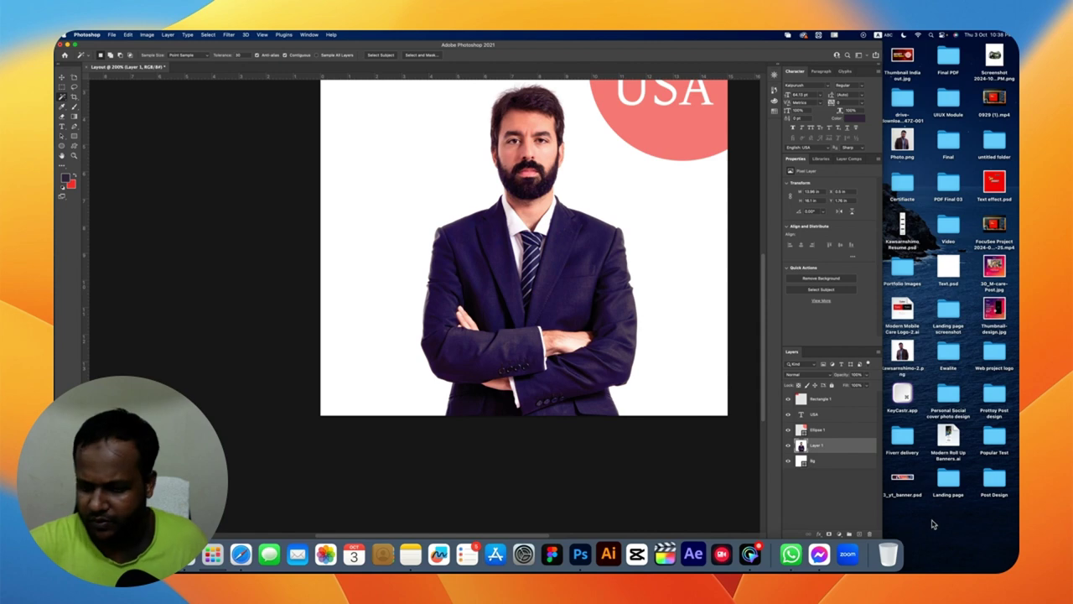
{"action": "scroll", "coordinate": [630, 288], "scroll_direction": "up", "scroll_amount": 3}
Keep a duplicate Layer 2 of the businessman, hide it, and select the navy-suit Layer 1
{"action": "scroll", "coordinate": [628, 287], "scroll_direction": "right", "scroll_amount": 1}
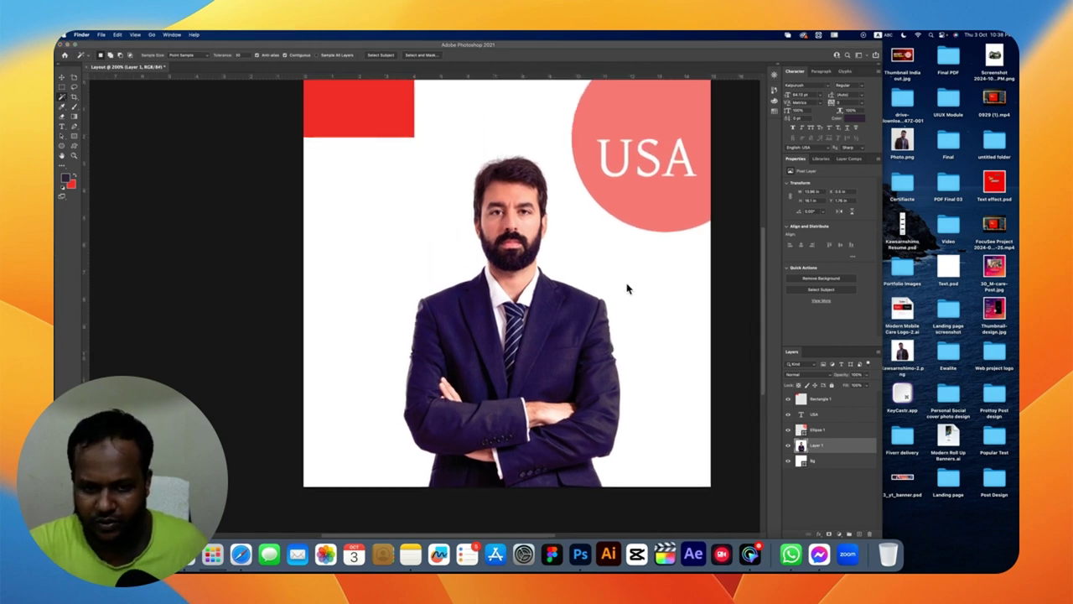
{"action": "scroll", "coordinate": [662, 310], "scroll_direction": "right", "scroll_amount": 1}
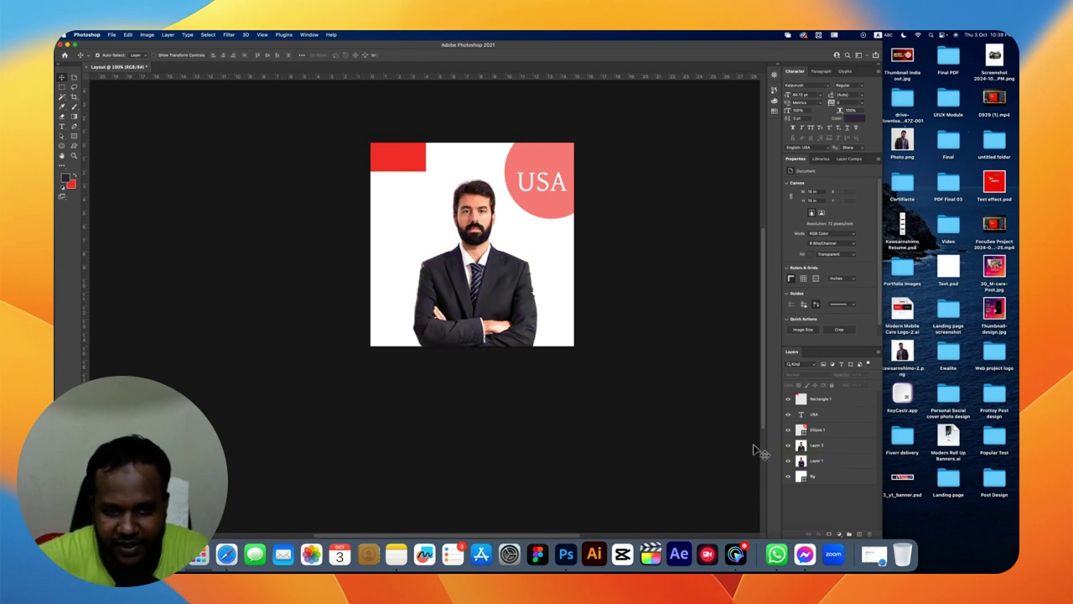
{"action": "key", "text": "super+z"}
{"action": "key", "text": "super+shift+z"}
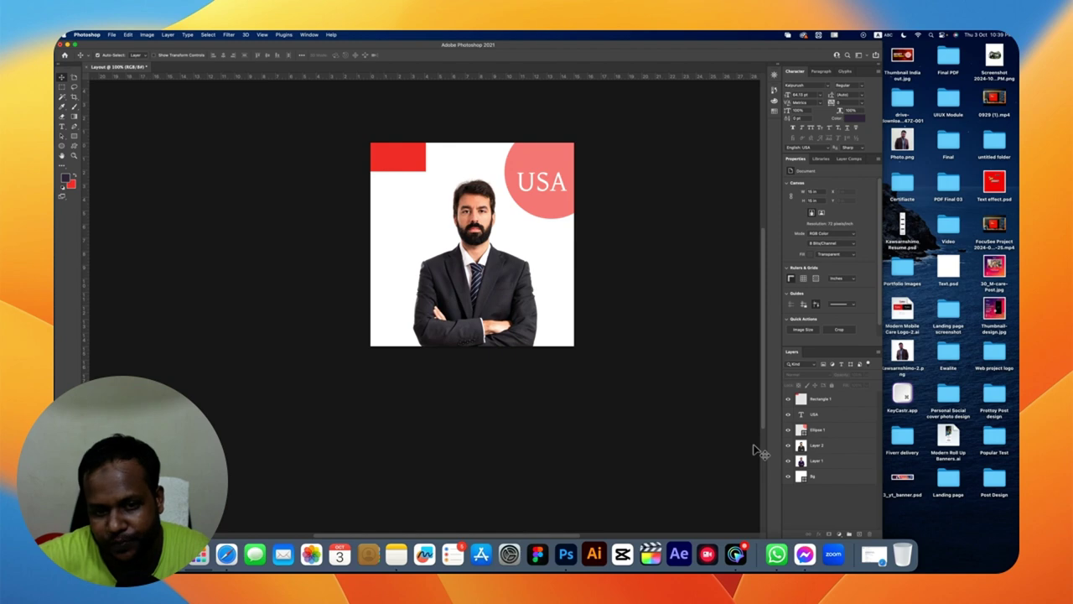
{"action": "left_click", "coordinate": [828, 445]}
{"action": "key", "text": "super+comma"}
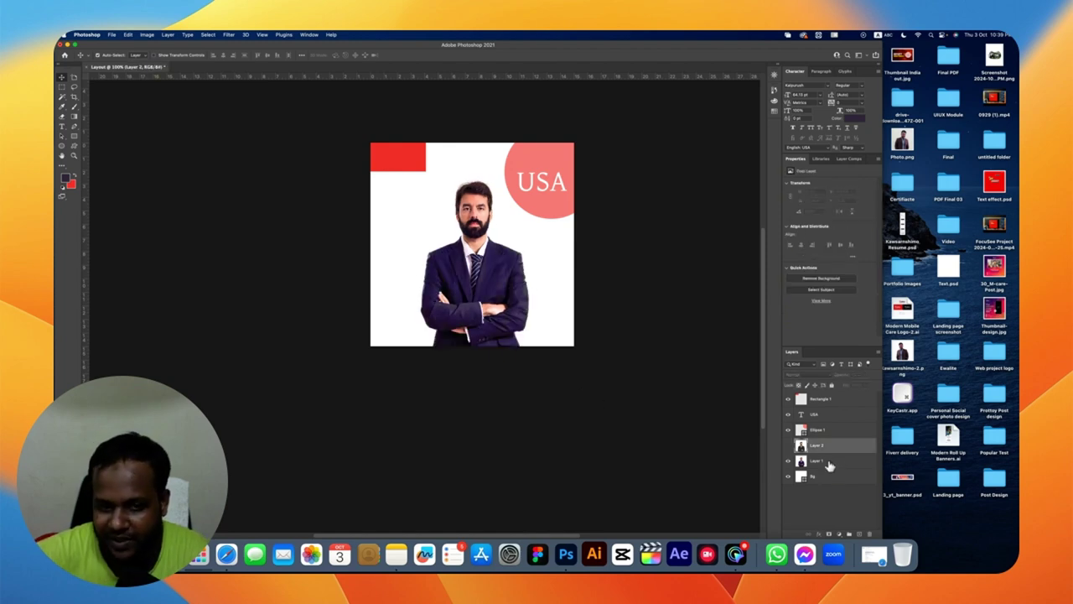
{"action": "left_click", "coordinate": [832, 462]}
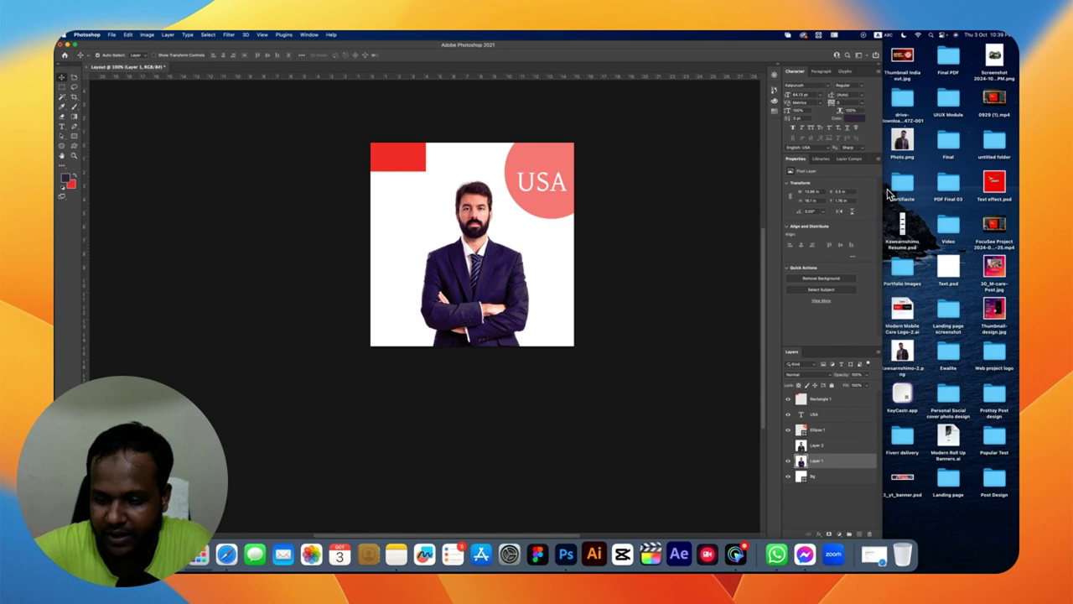
{"action": "right_click", "coordinate": [875, 173]}
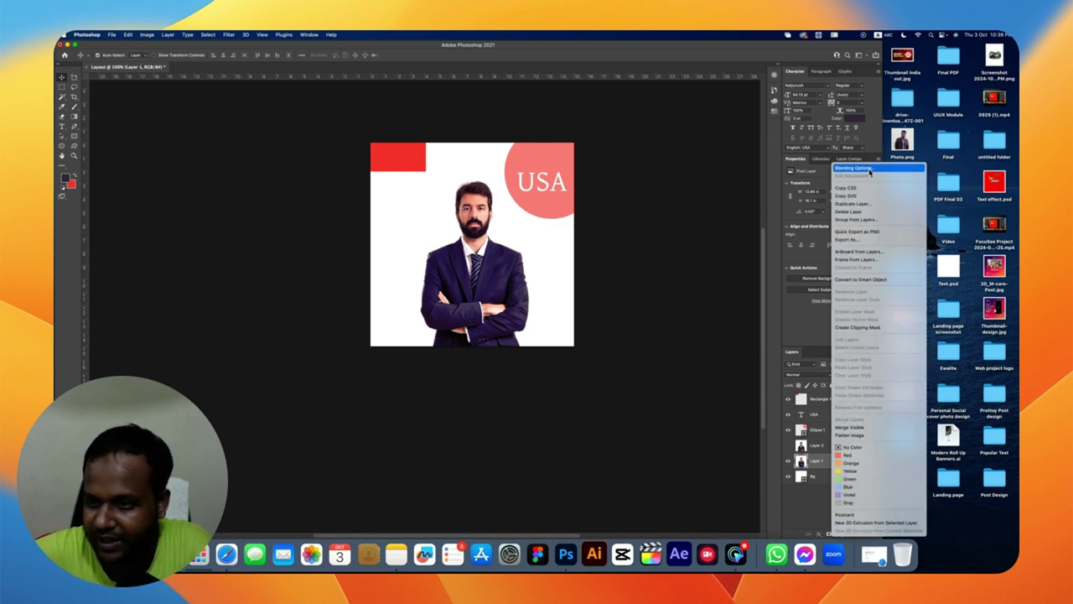
{"action": "left_click", "coordinate": [867, 169]}
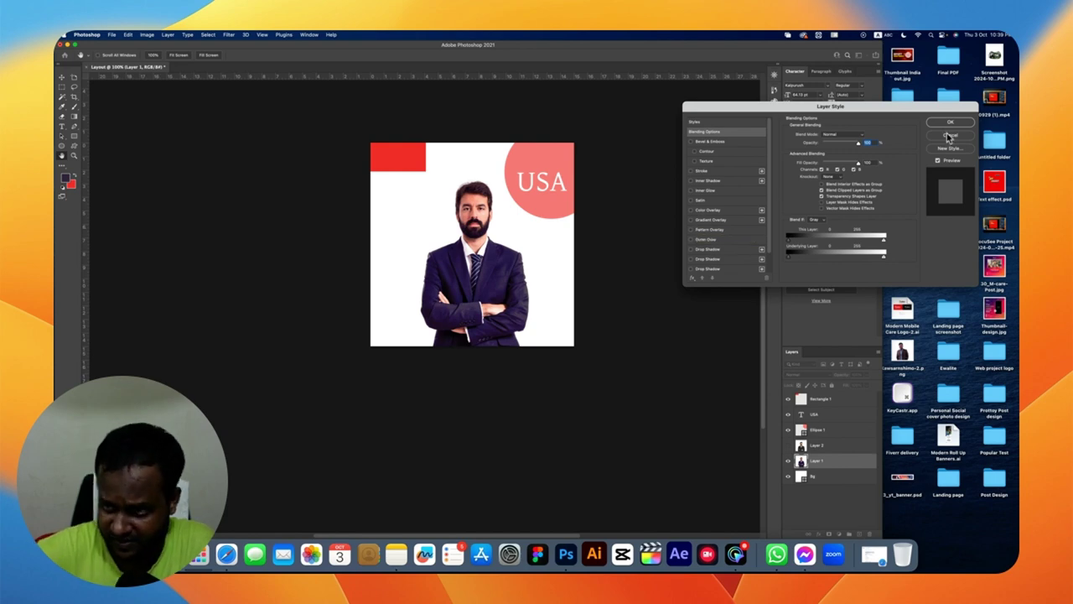
{"action": "left_click", "coordinate": [948, 136]}
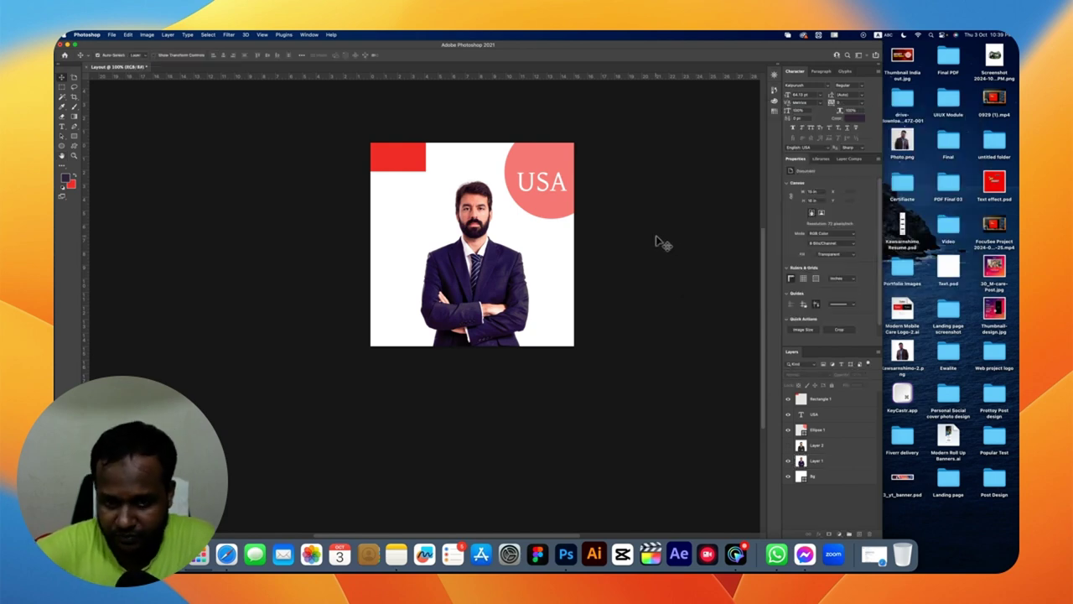
{"action": "left_click", "coordinate": [534, 151]}
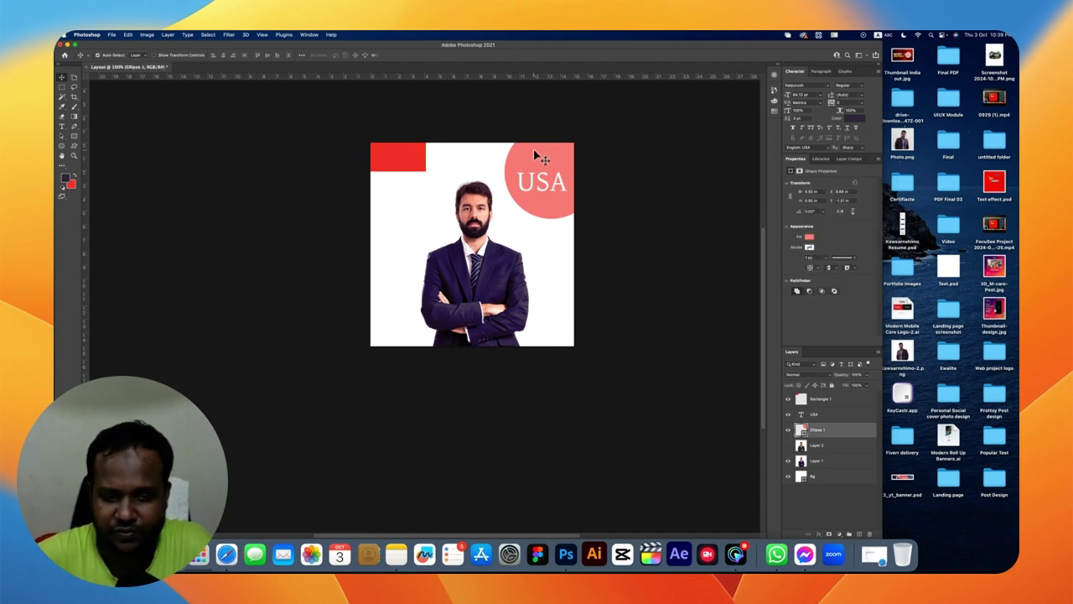
Refill the USA circle's Solid Color layer with a deep navy-purple hex value, then select Layer 1
{"action": "double_click", "coordinate": [803, 434]}
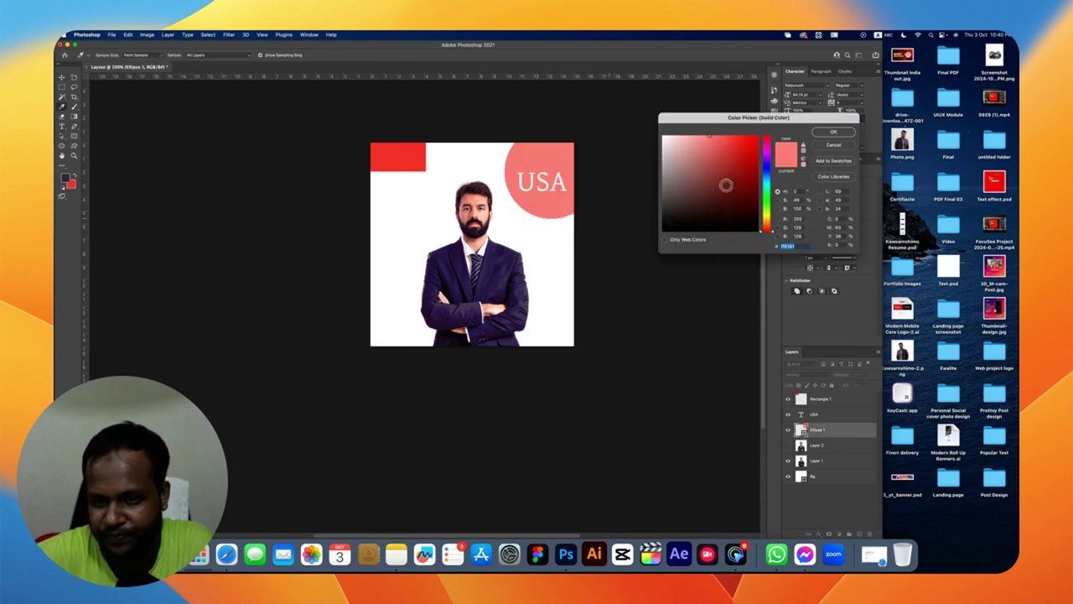
{"action": "type", "text": "ffffff4d2c9d"}
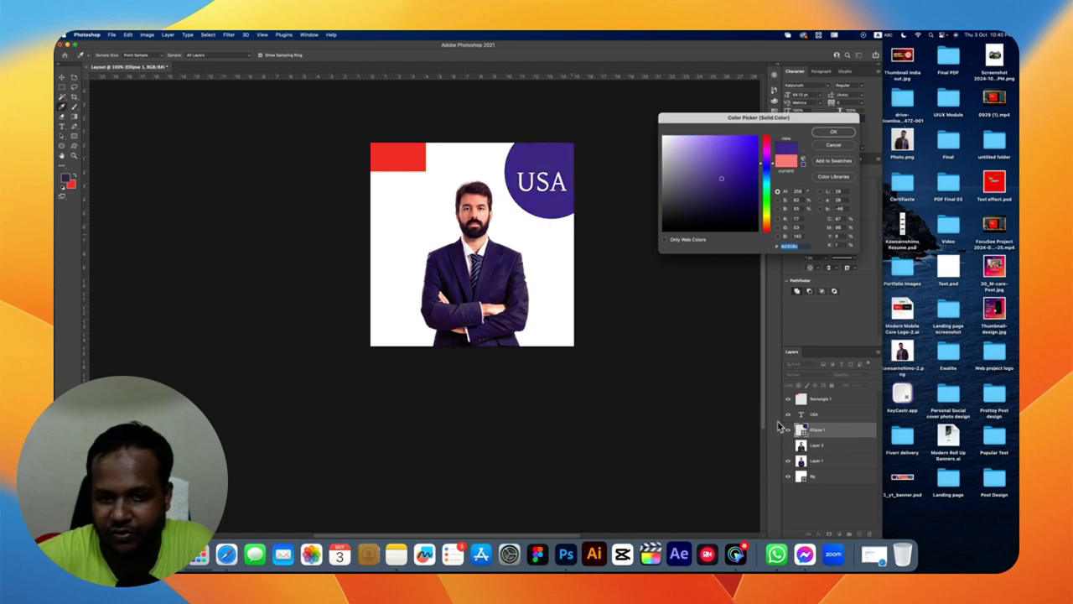
{"action": "type", "text": "342757"}
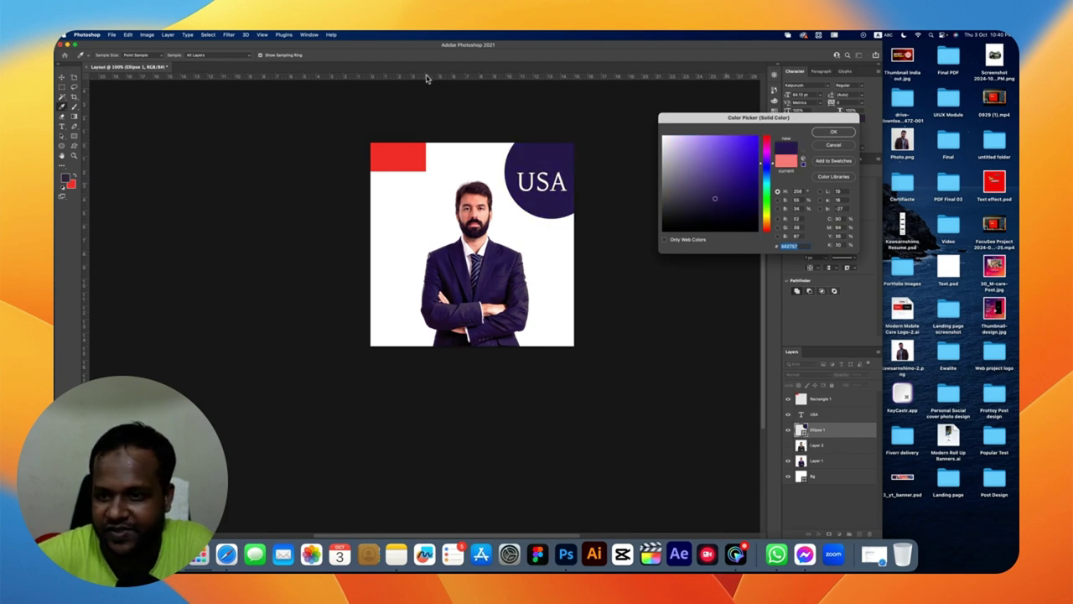
{"action": "key", "text": "Return"}
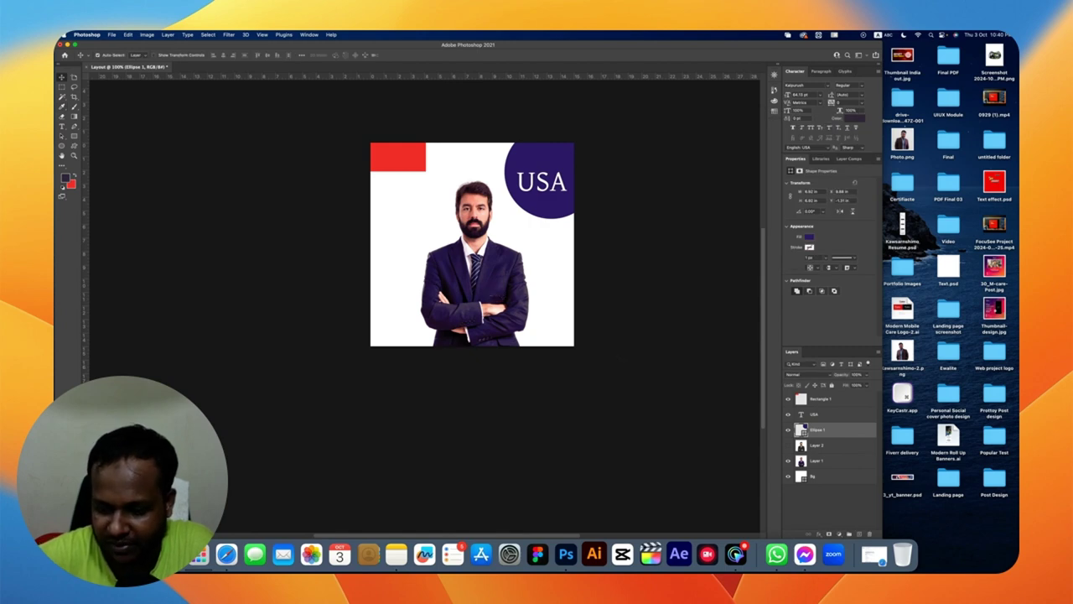
{"action": "left_click", "coordinate": [790, 461]}
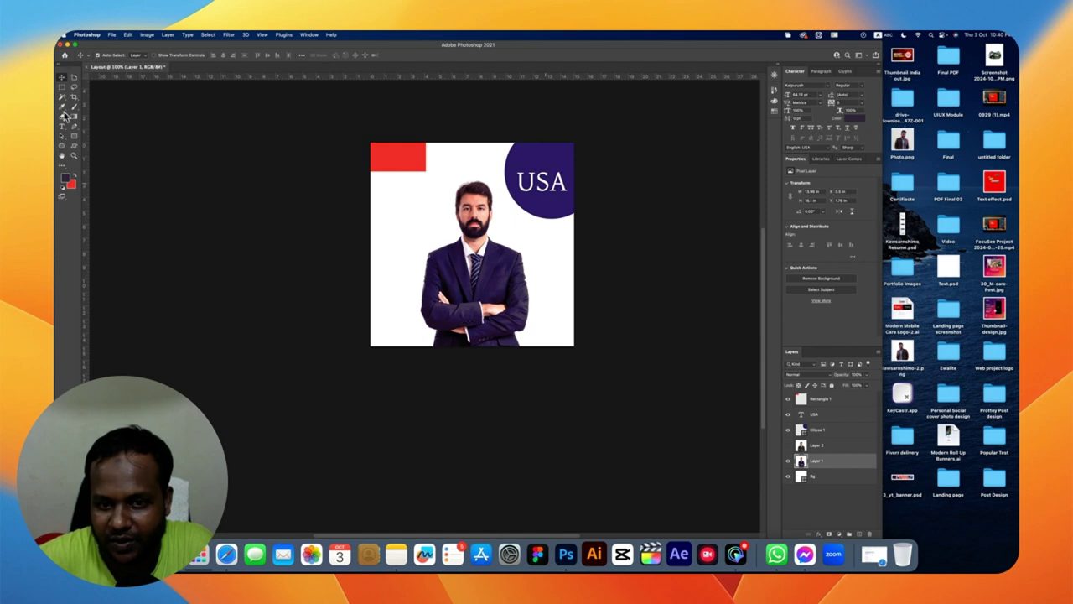
{"action": "key", "text": "alt+bracketright"}
{"action": "key", "text": "alt+bracketright"}
{"action": "key", "text": "alt+bracketright"}
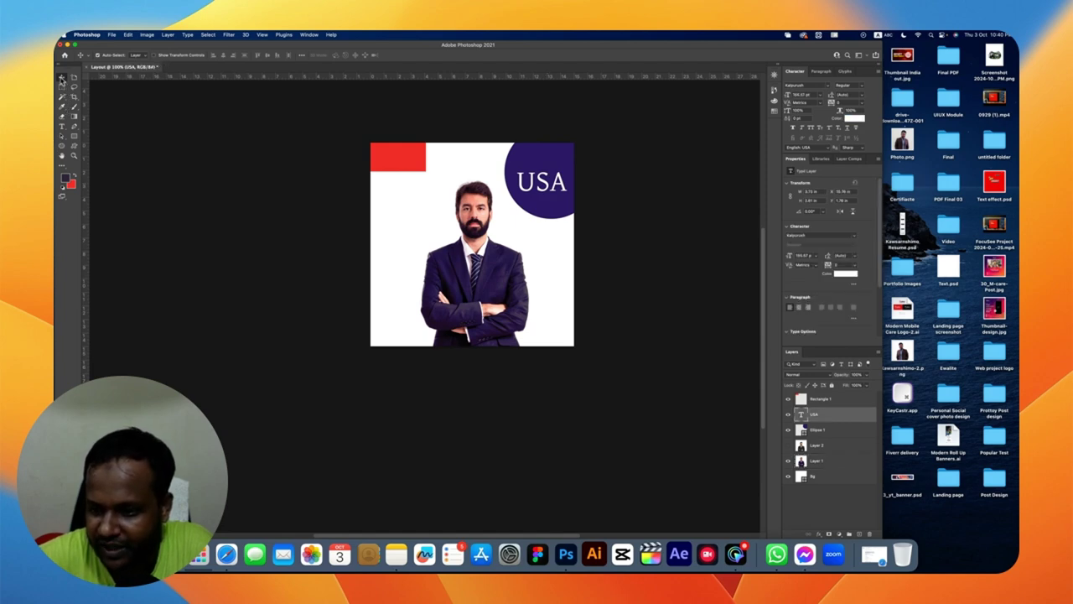
{"action": "key", "text": "Return"}
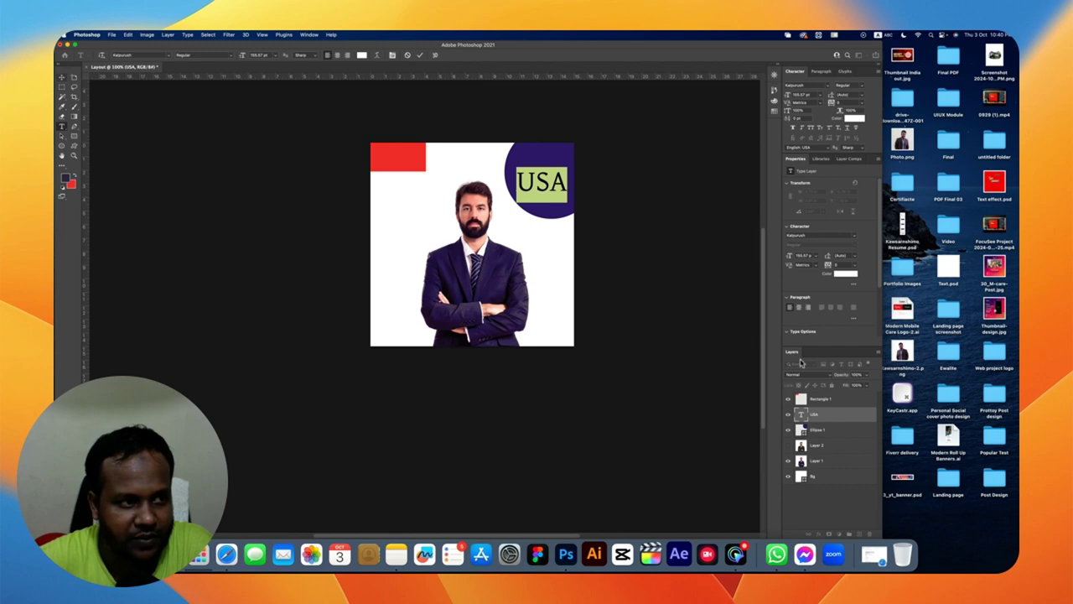
{"action": "key", "text": "Escape"}
{"action": "key", "text": "v"}
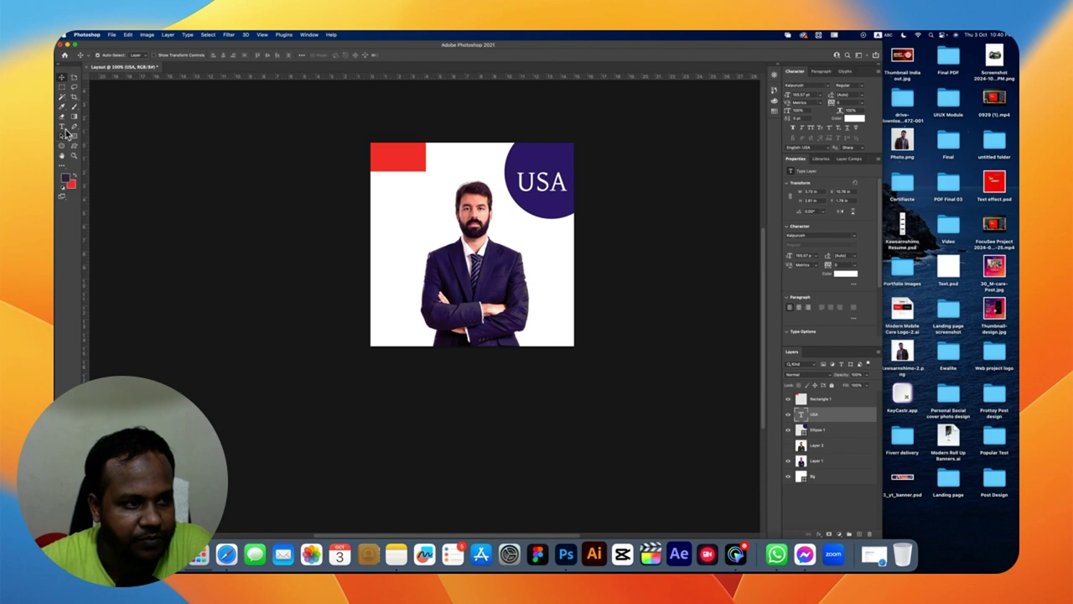
{"action": "left_click", "coordinate": [64, 127]}
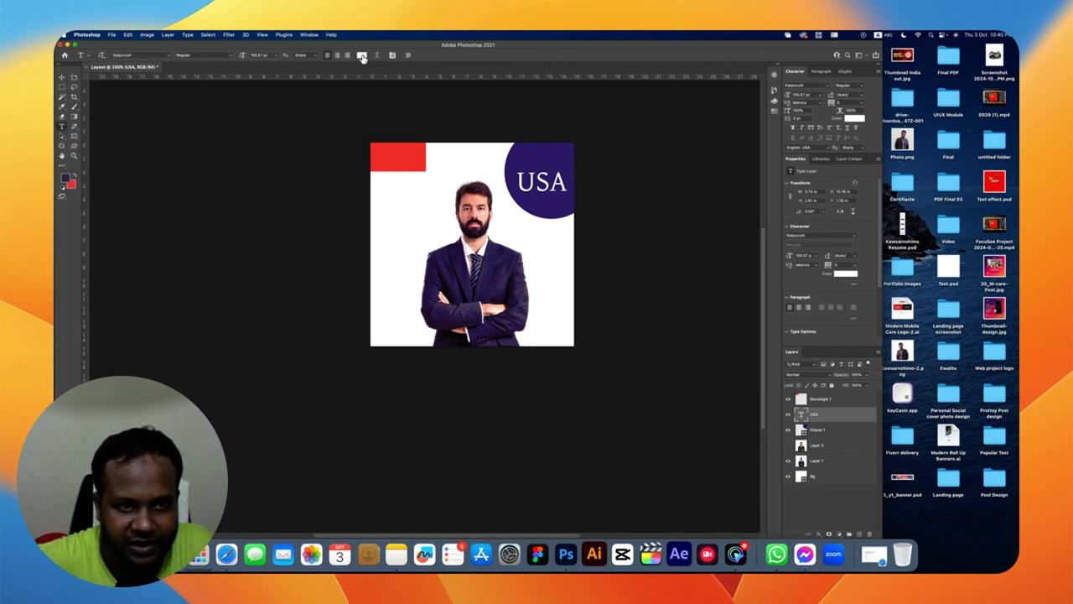
{"action": "left_click", "coordinate": [361, 56]}
{"action": "left_click_drag", "start_coordinate": [642, 159], "coordinate": [862, 136]}
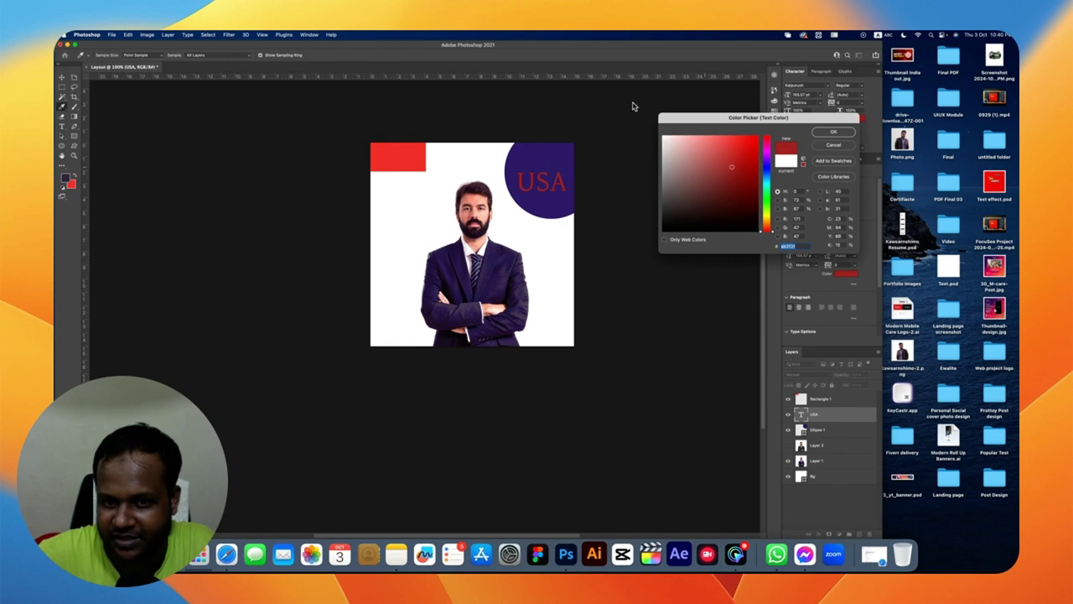
{"action": "left_click", "coordinate": [832, 132]}
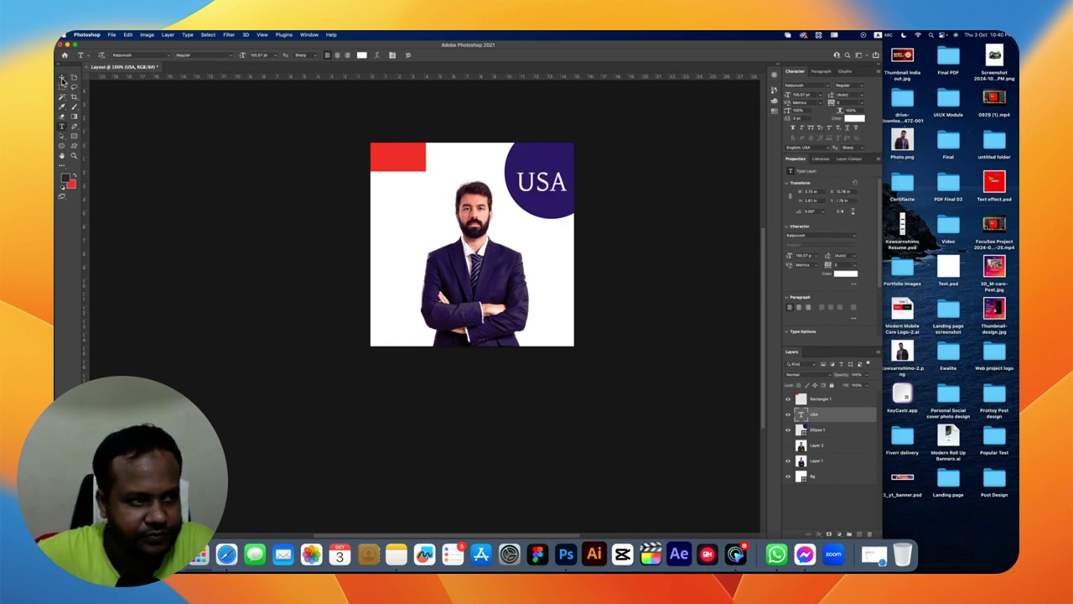
{"action": "left_click", "coordinate": [61, 77]}
{"action": "left_click", "coordinate": [741, 358]}
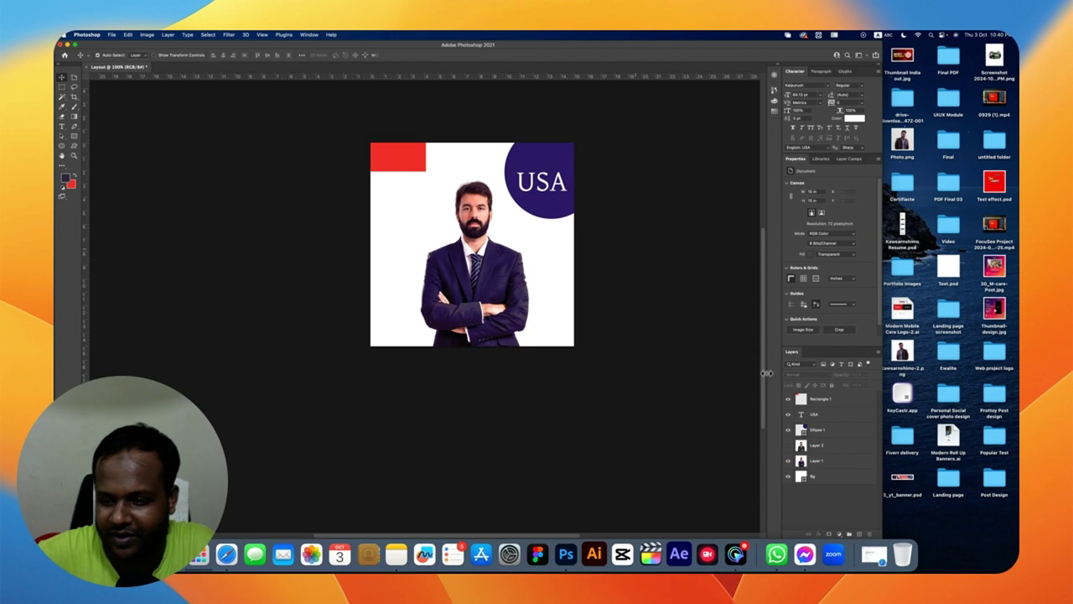
{"action": "left_click", "coordinate": [802, 416]}
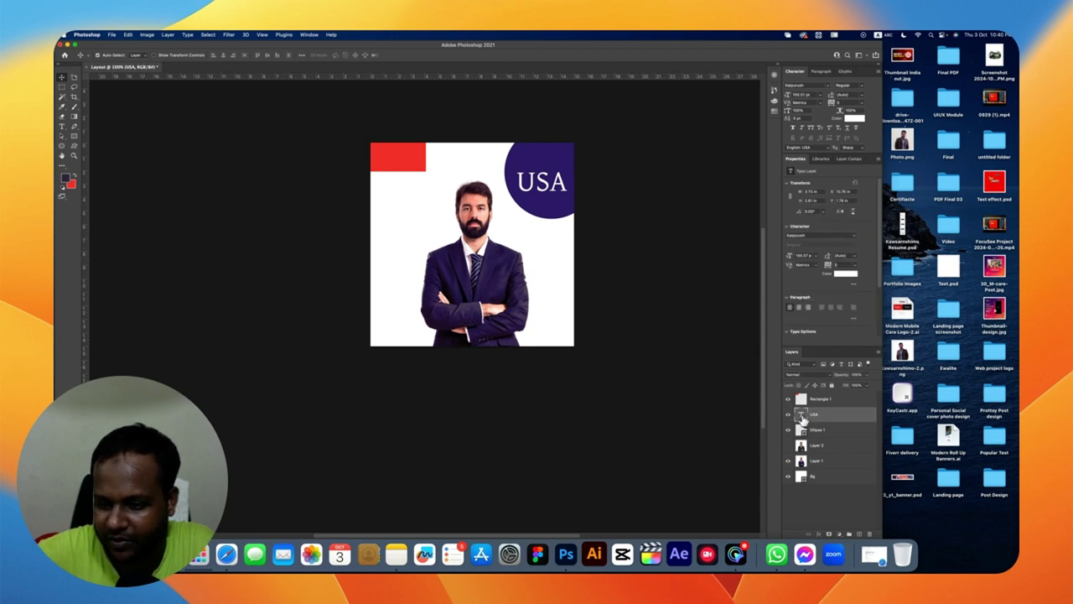
{"action": "double_click", "coordinate": [803, 417]}
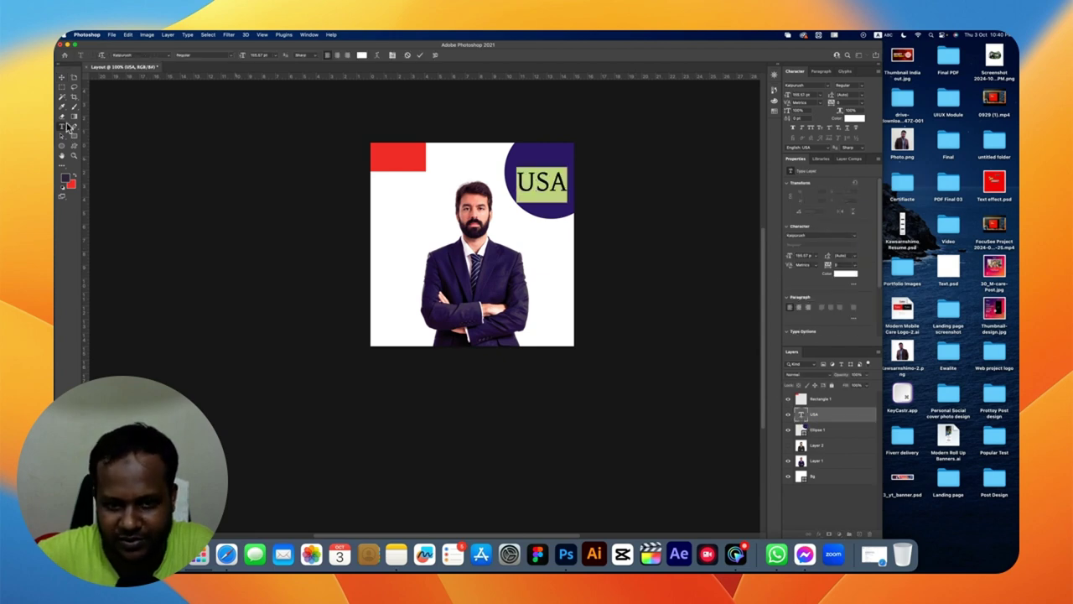
{"action": "left_click", "coordinate": [60, 78]}
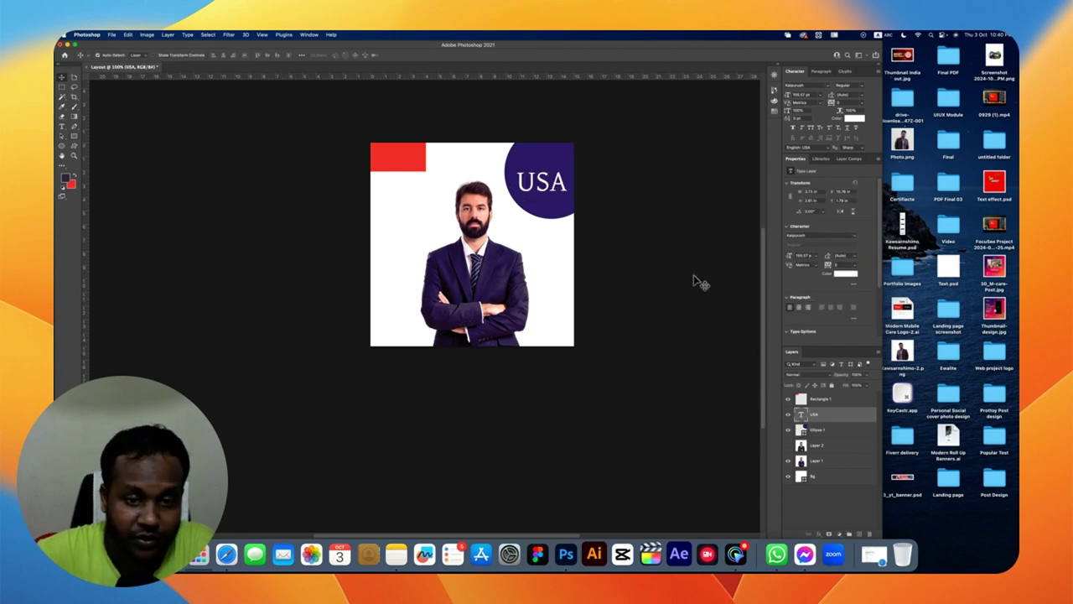
{"action": "left_click", "coordinate": [802, 417], "text": "super"}
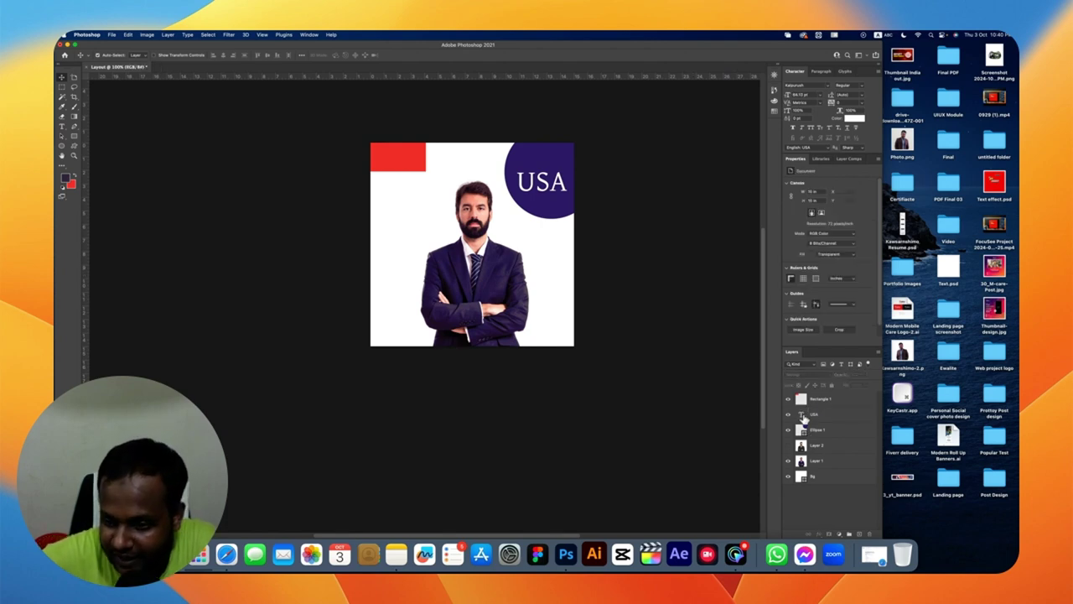
{"action": "left_click", "coordinate": [802, 417]}
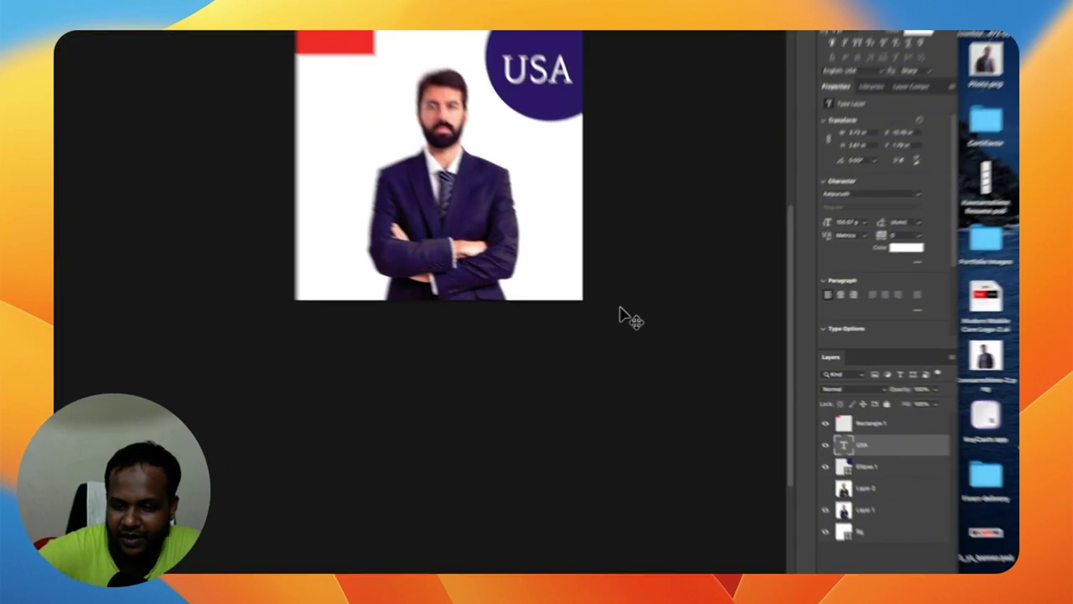
Hide Layer 1, show the grey-suit Layer 2, and convert Layer 2 to a Smart Object
{"action": "left_click", "coordinate": [647, 323]}
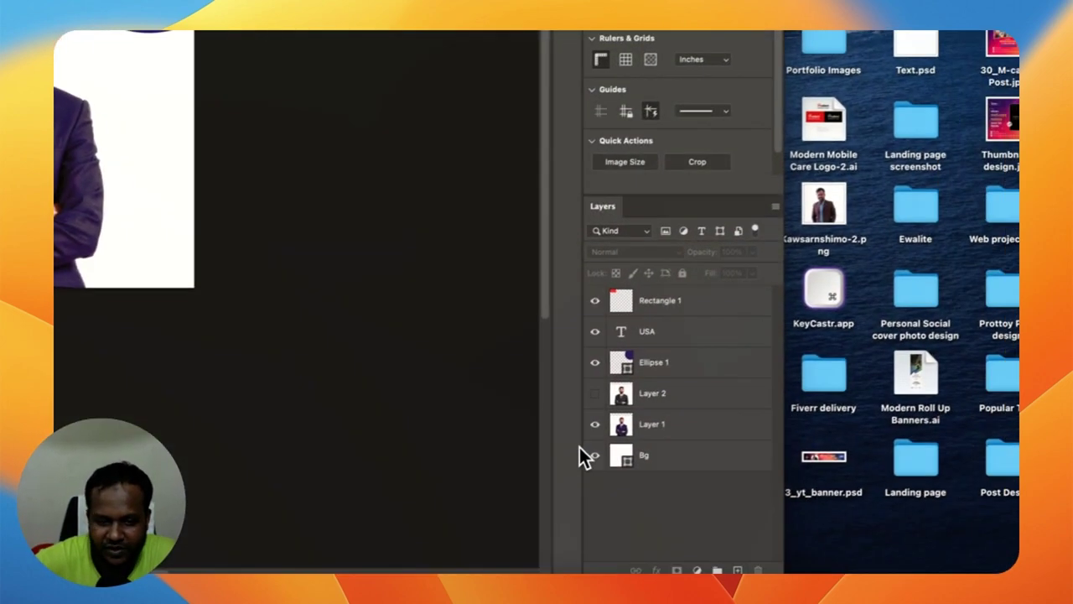
{"action": "left_click", "coordinate": [595, 423]}
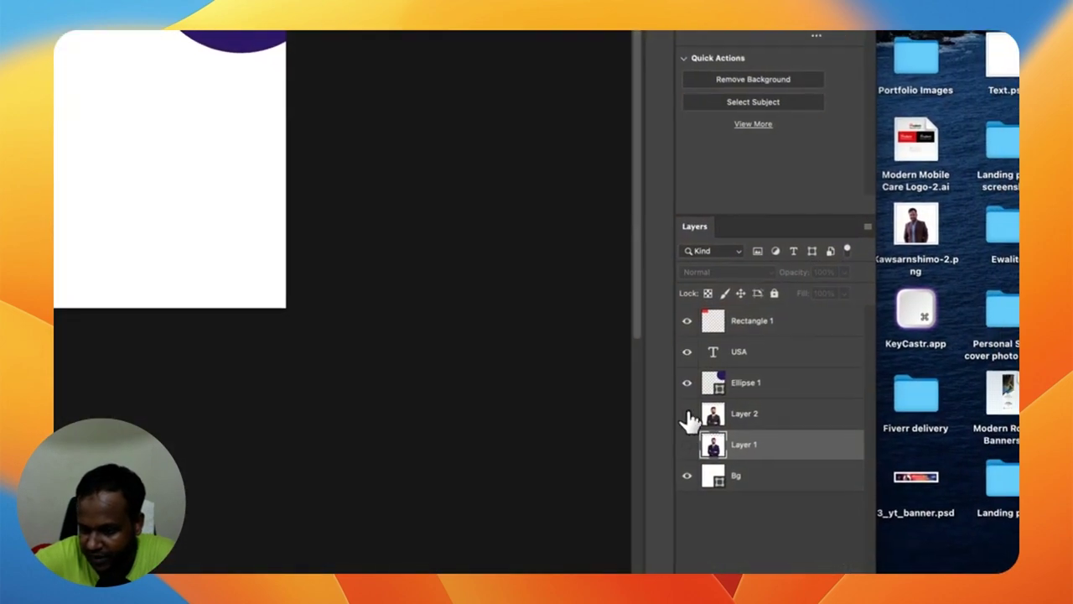
{"action": "left_click", "coordinate": [686, 414]}
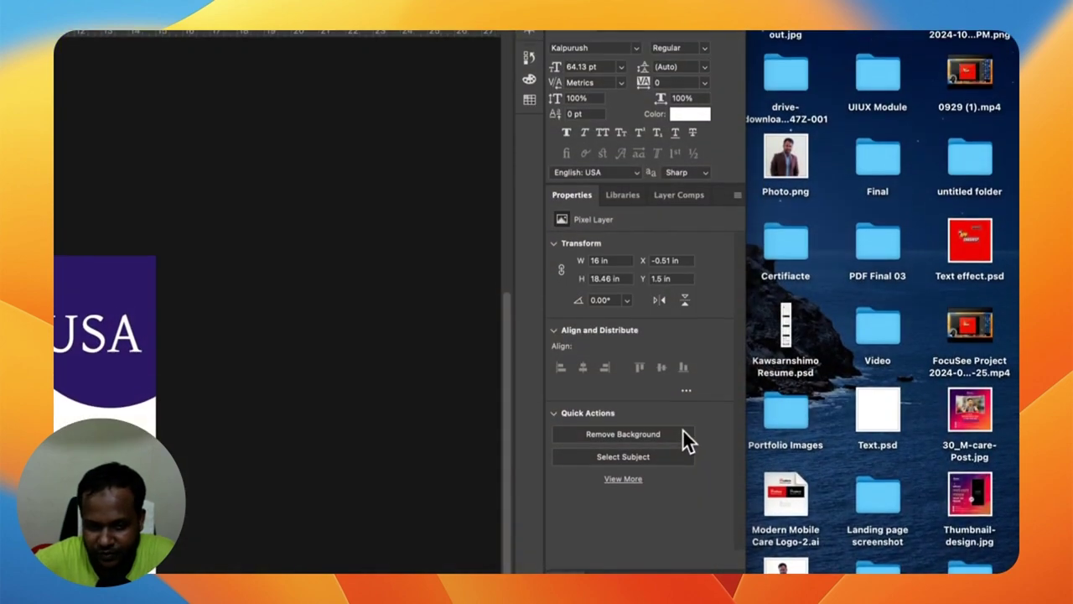
{"action": "right_click", "coordinate": [684, 432]}
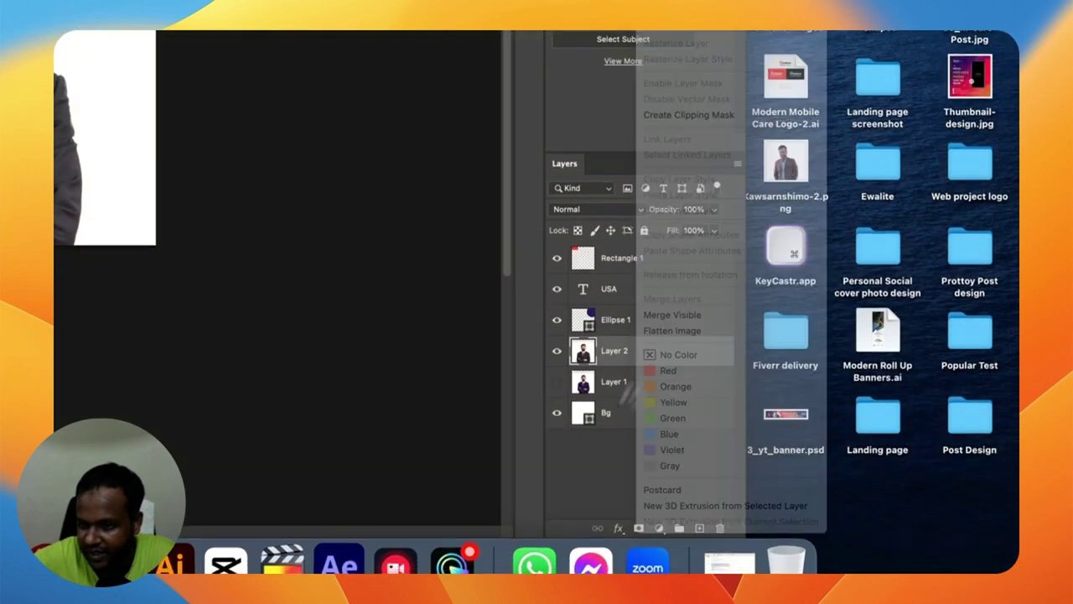
{"action": "left_click", "coordinate": [695, 68]}
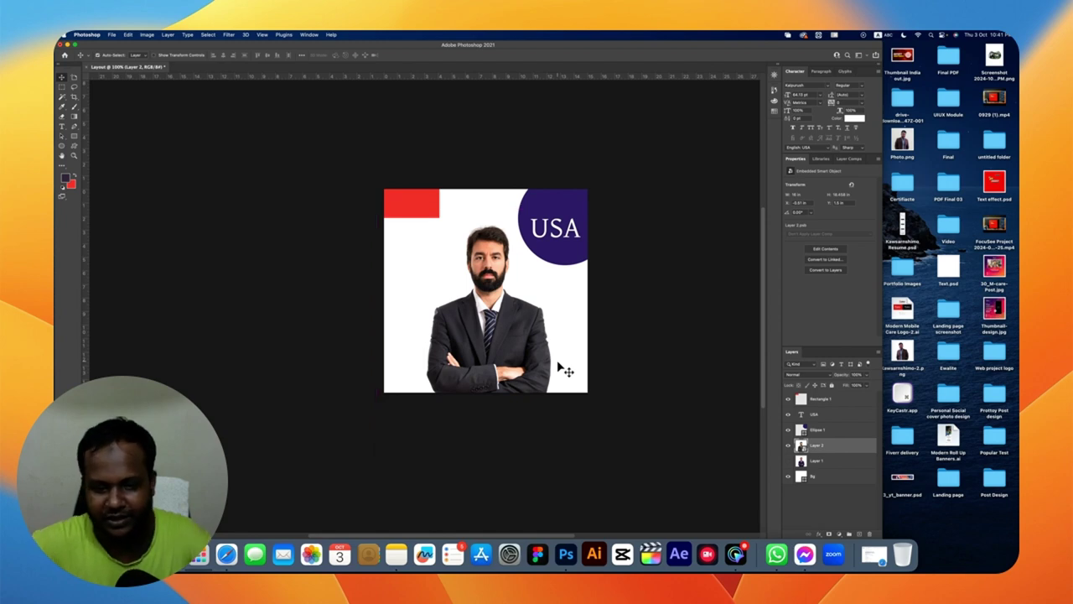
{"action": "key", "text": "f"}
{"action": "key", "text": "f"}
{"action": "key", "text": "f"}
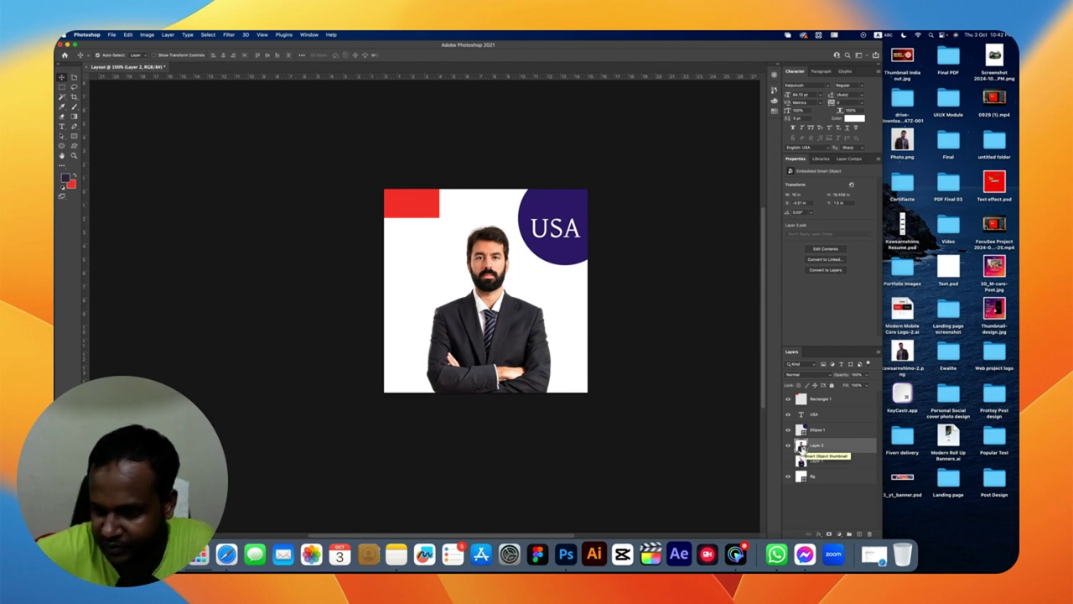
In the Layer 2 smart object, lasso-cut a rounded patch at the right shoulder and save
{"action": "double_click", "coordinate": [801, 449]}
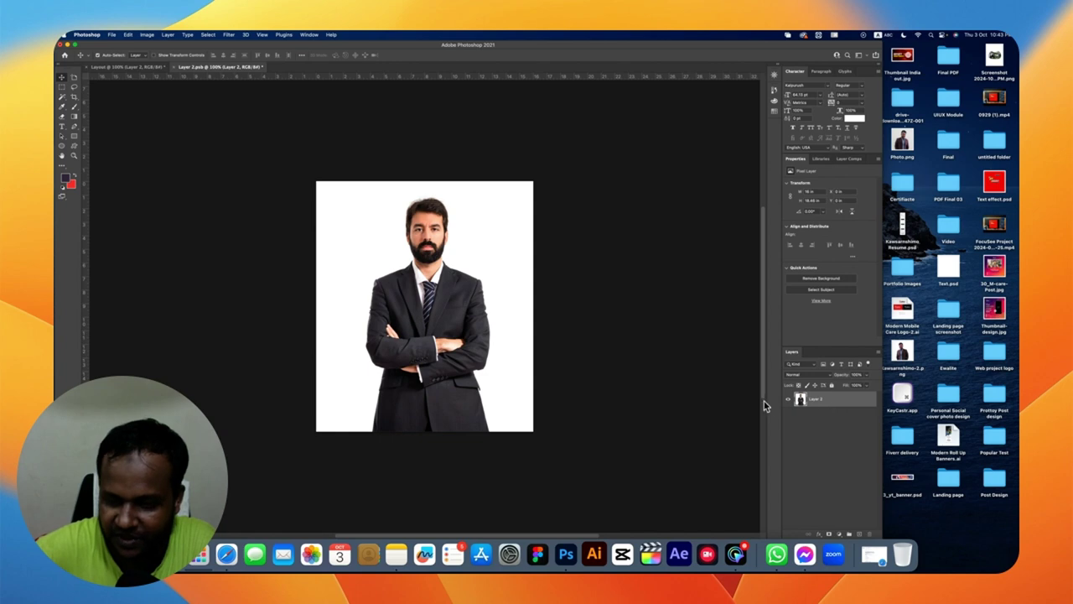
{"action": "left_click", "coordinate": [62, 87]}
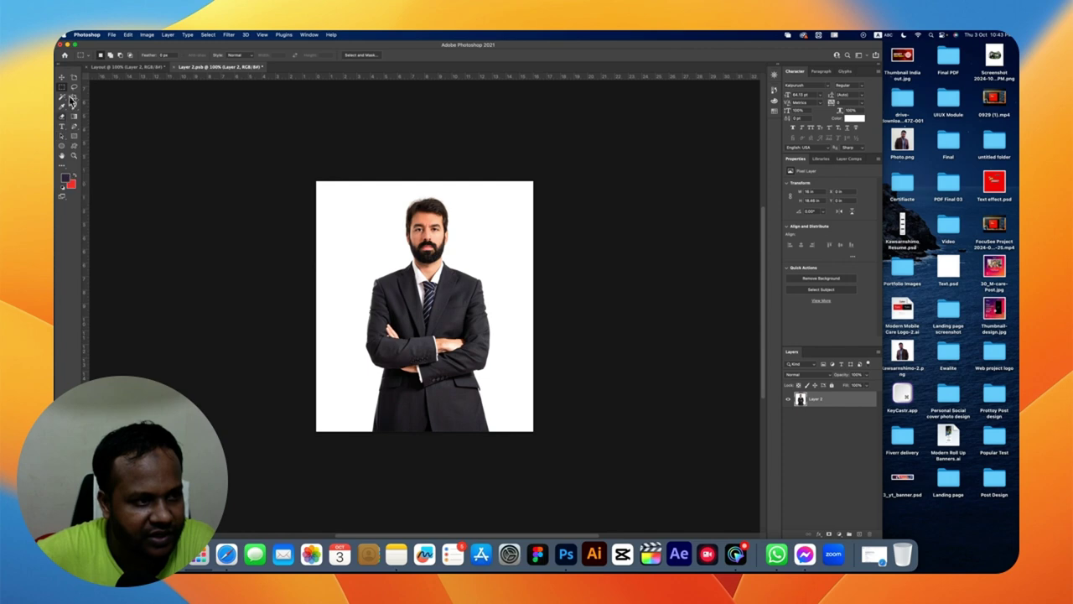
{"action": "left_click", "coordinate": [74, 87]}
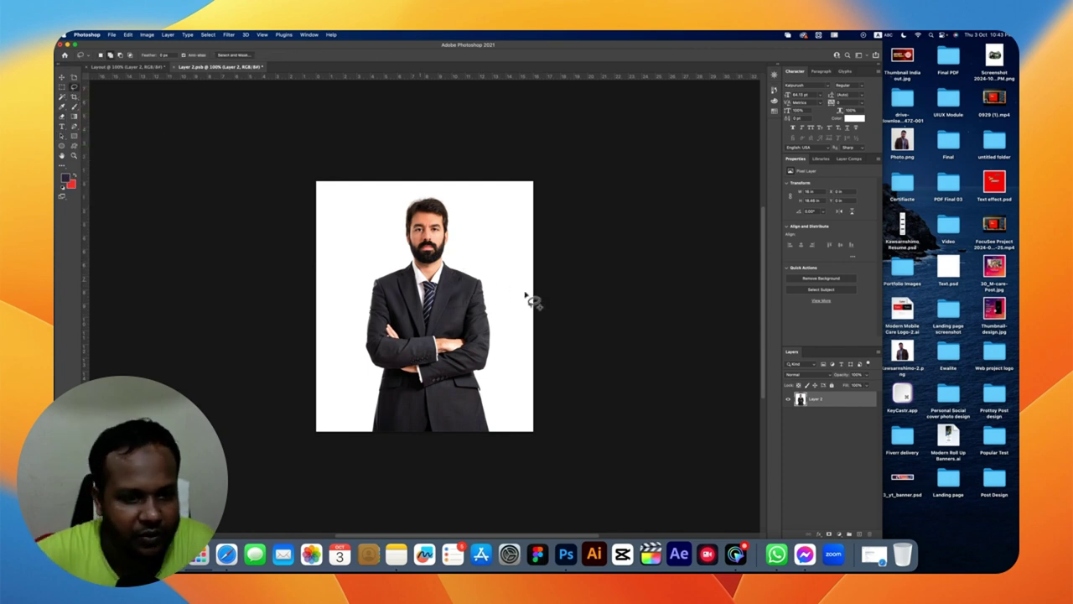
{"action": "left_click_drag", "start_coordinate": [525, 297], "coordinate": [505, 343]}
{"action": "scroll", "coordinate": [508, 336], "scroll_direction": "up", "scroll_amount": 2}
{"action": "scroll", "coordinate": [509, 335], "scroll_direction": "left", "scroll_amount": 2}
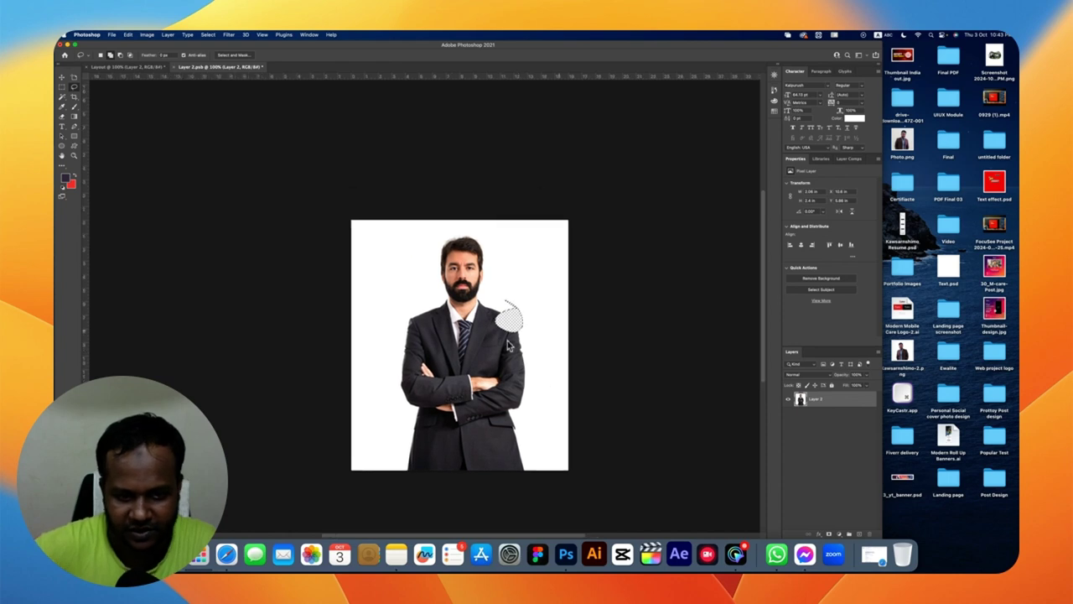
{"action": "left_click", "coordinate": [507, 345]}
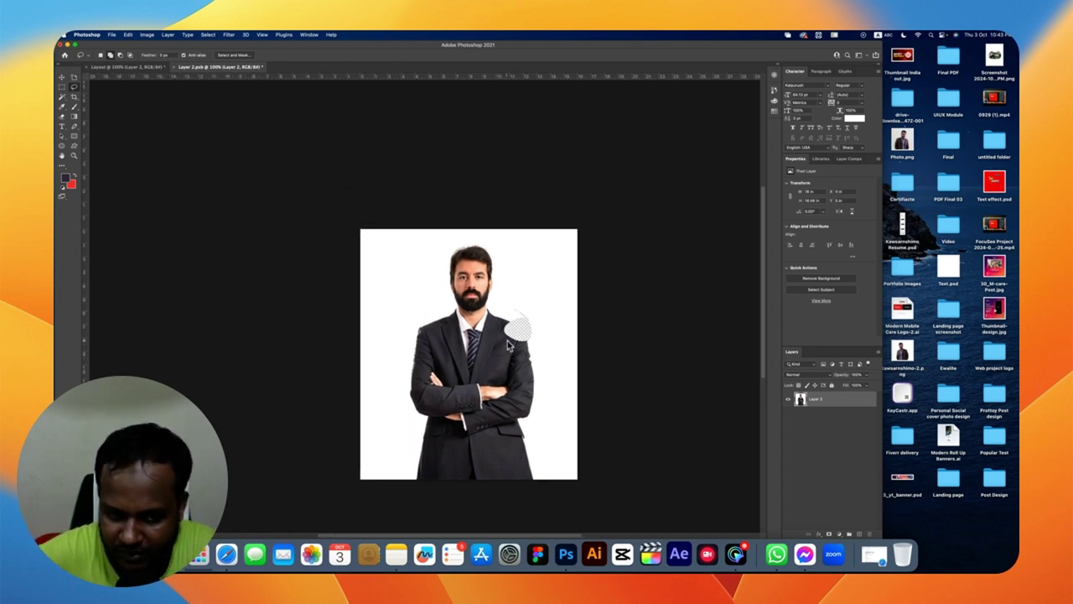
{"action": "key", "text": "super+s"}
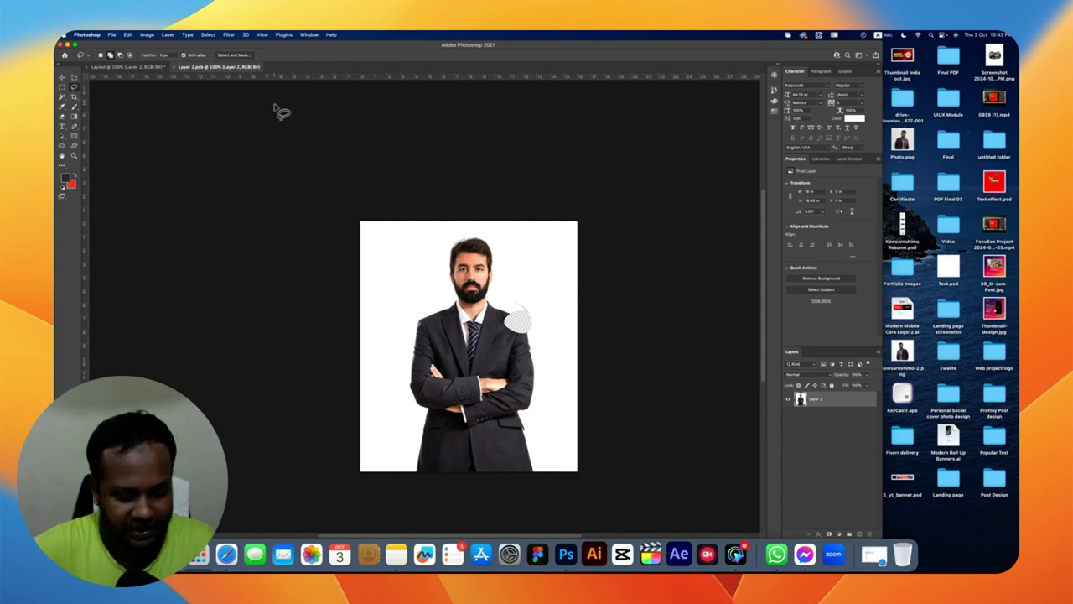
Close the Layer 2.psb tab to return to the Layout document
{"action": "key", "text": "super+w"}
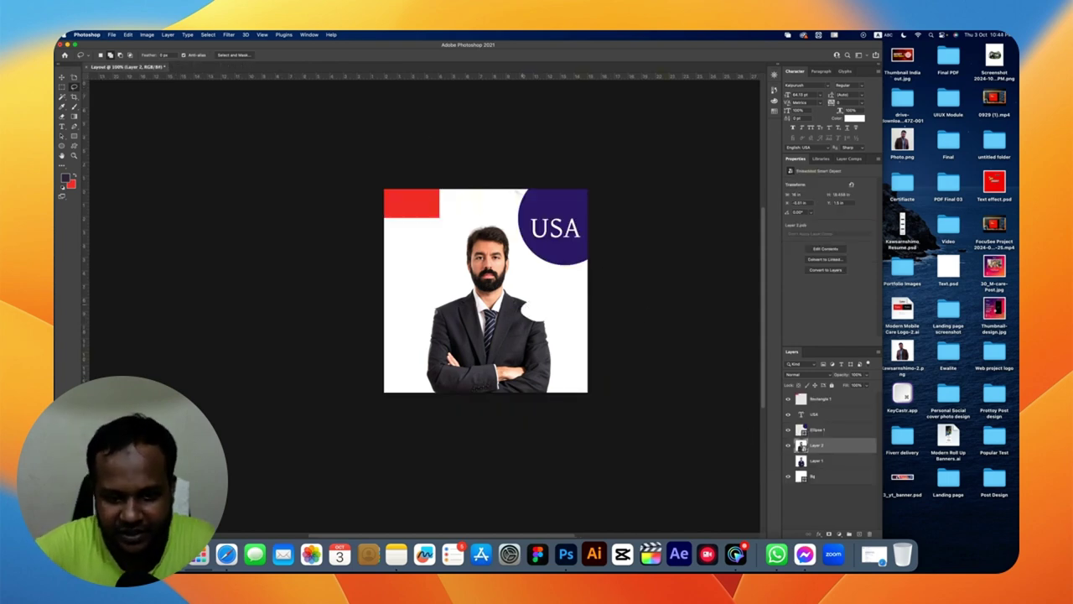